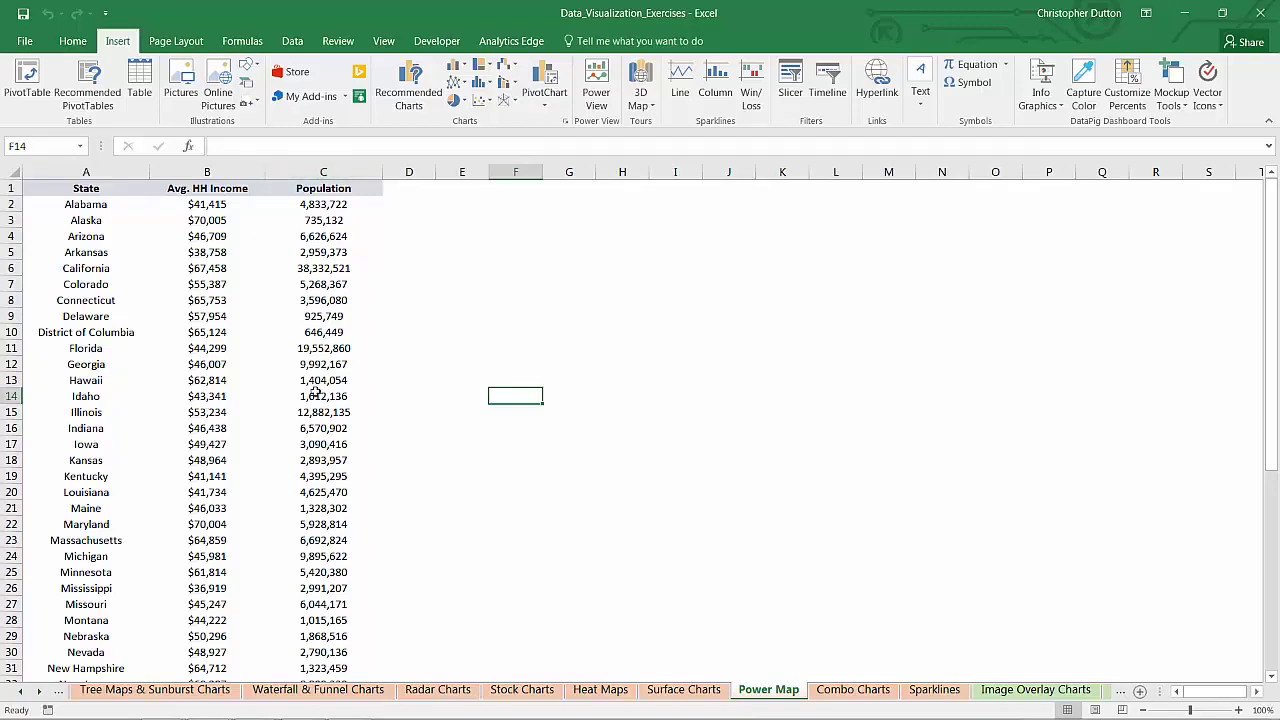
Select the State, Avg. HH Income and Population table from A1 through C52.
click(55, 190)
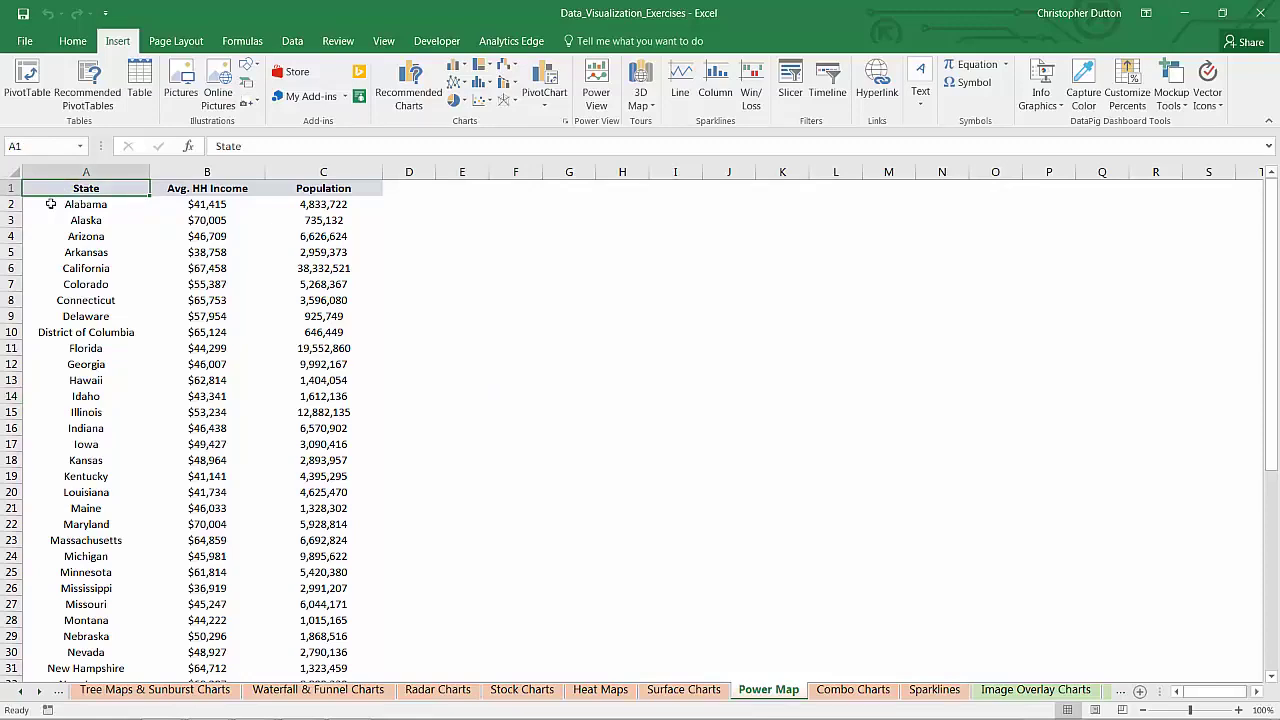
key(ctrl+shift+Right)
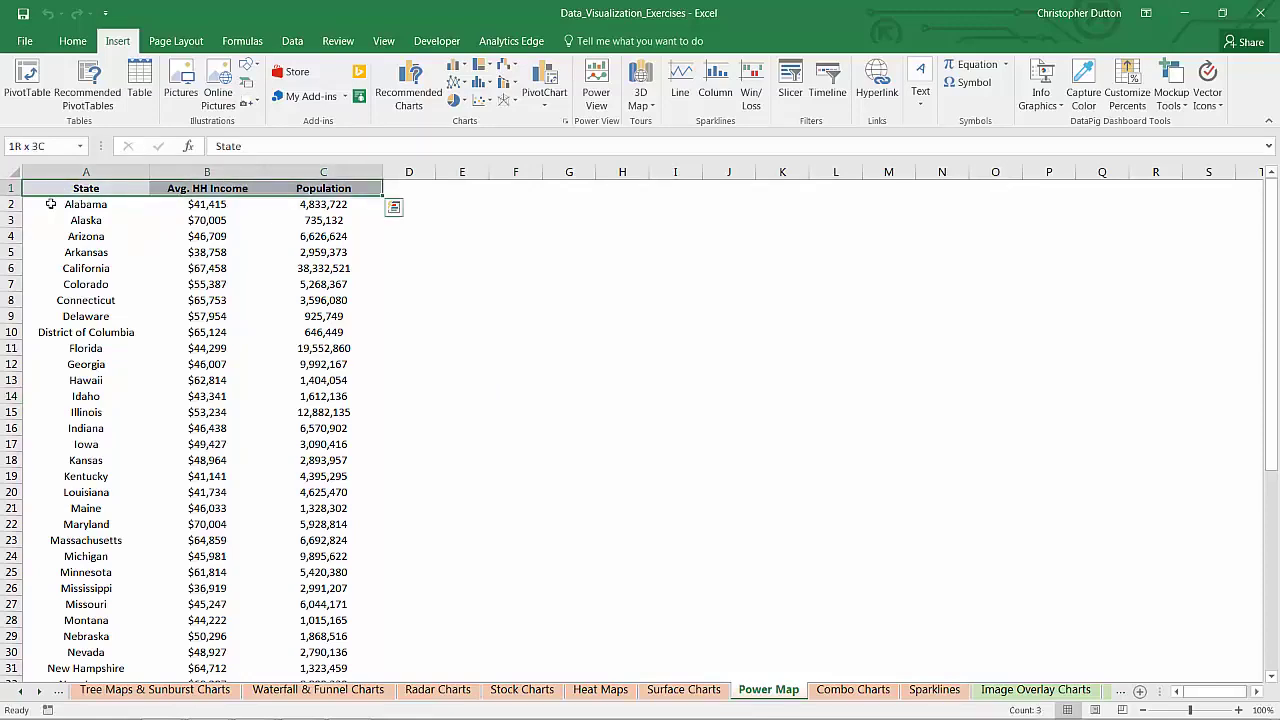
key(ctrl+shift+Down)
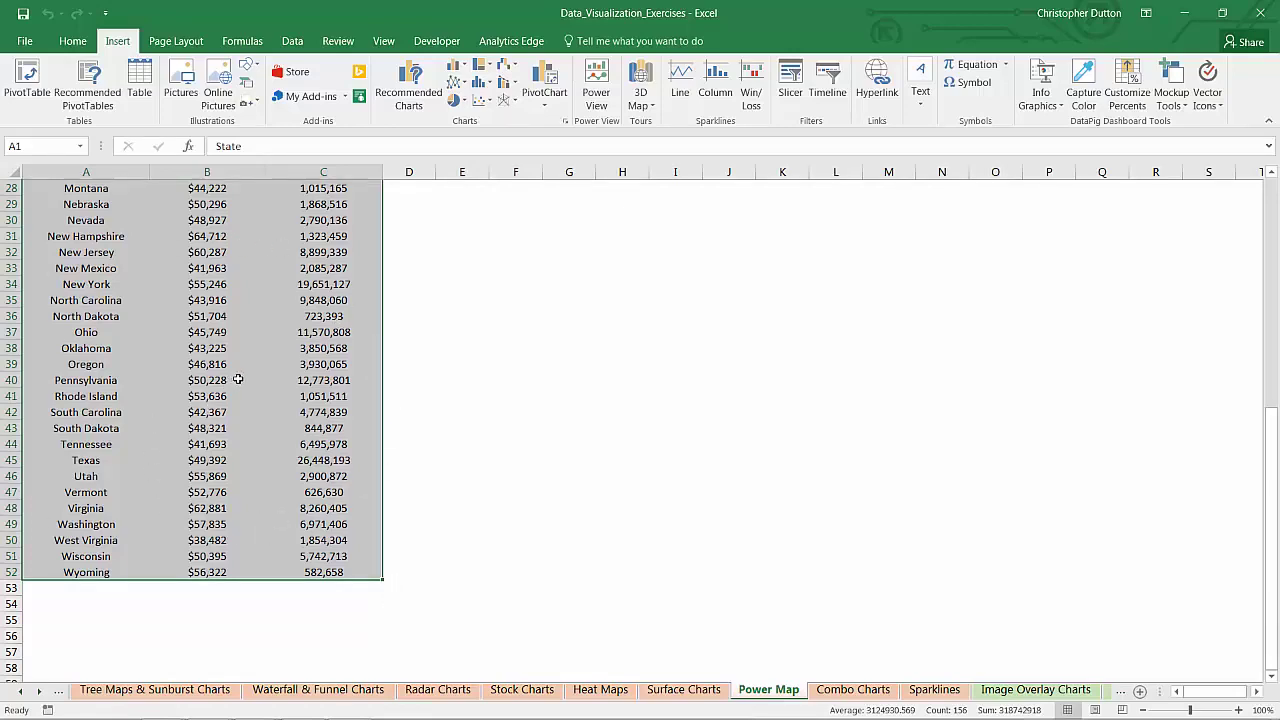
scroll(233, 380, up, 9)
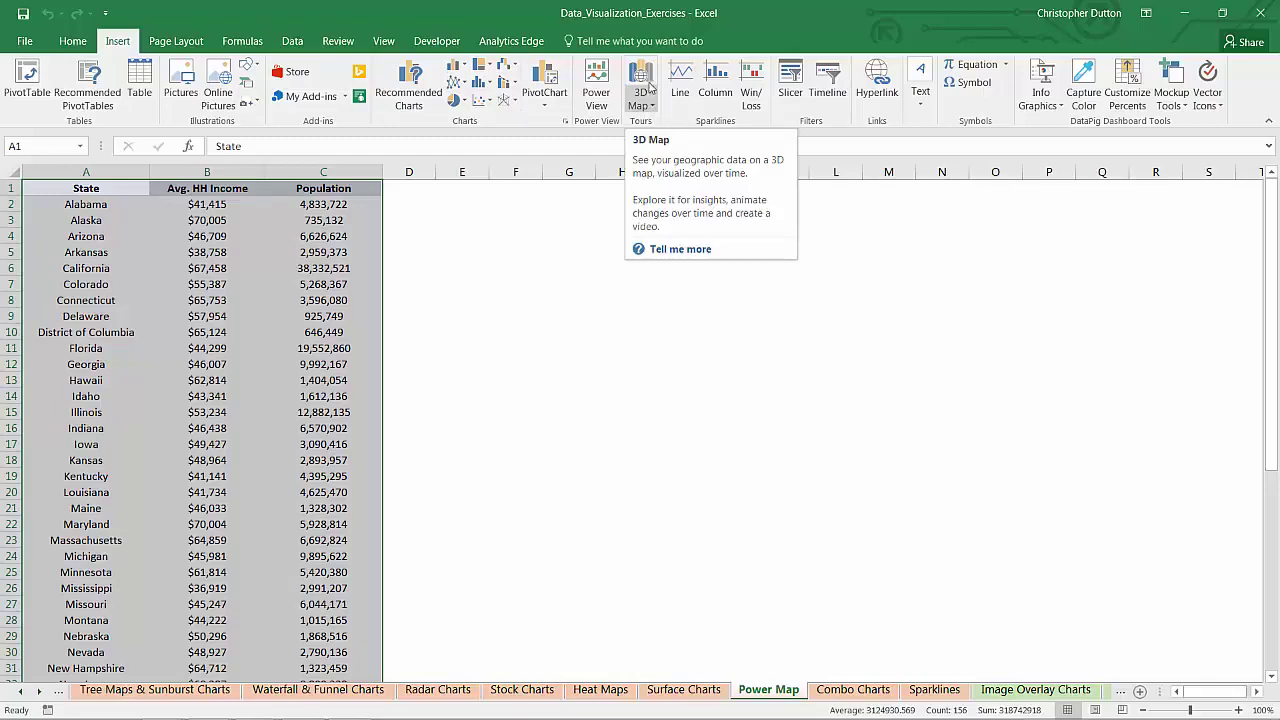
Insert a 3D Map of the selected data and close the Tour and Field List panels.
click(645, 70)
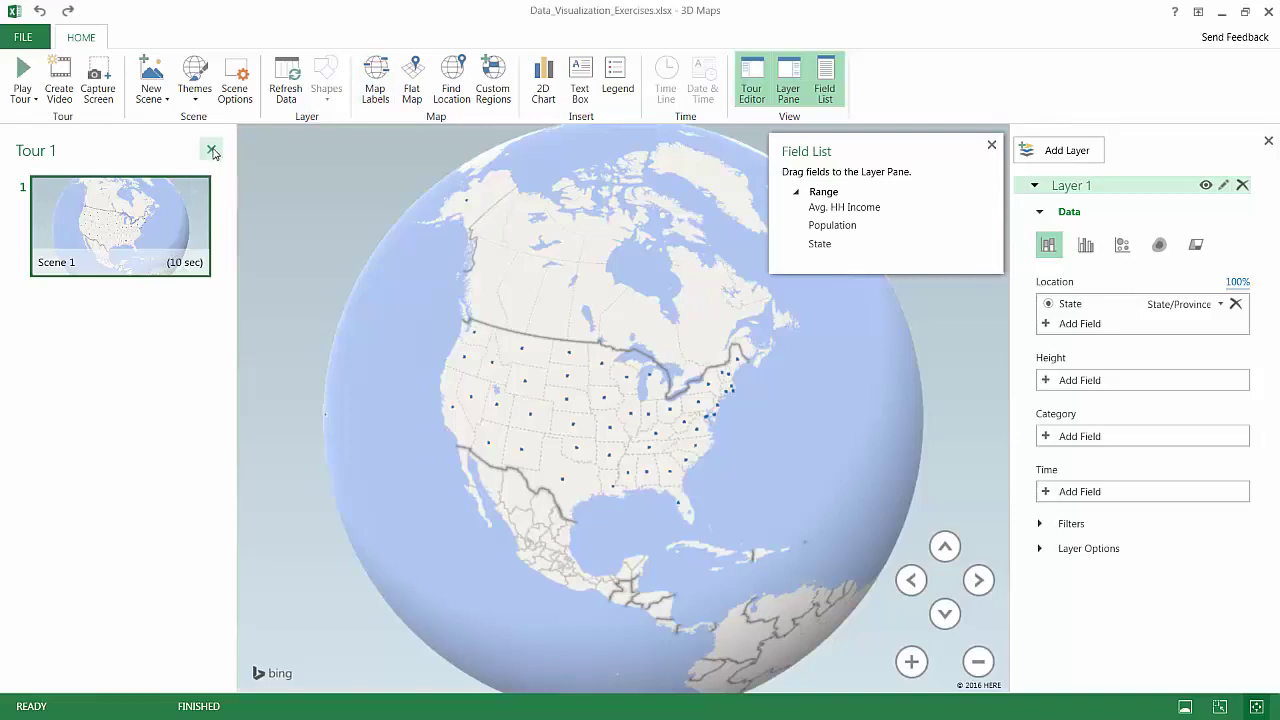
click(212, 150)
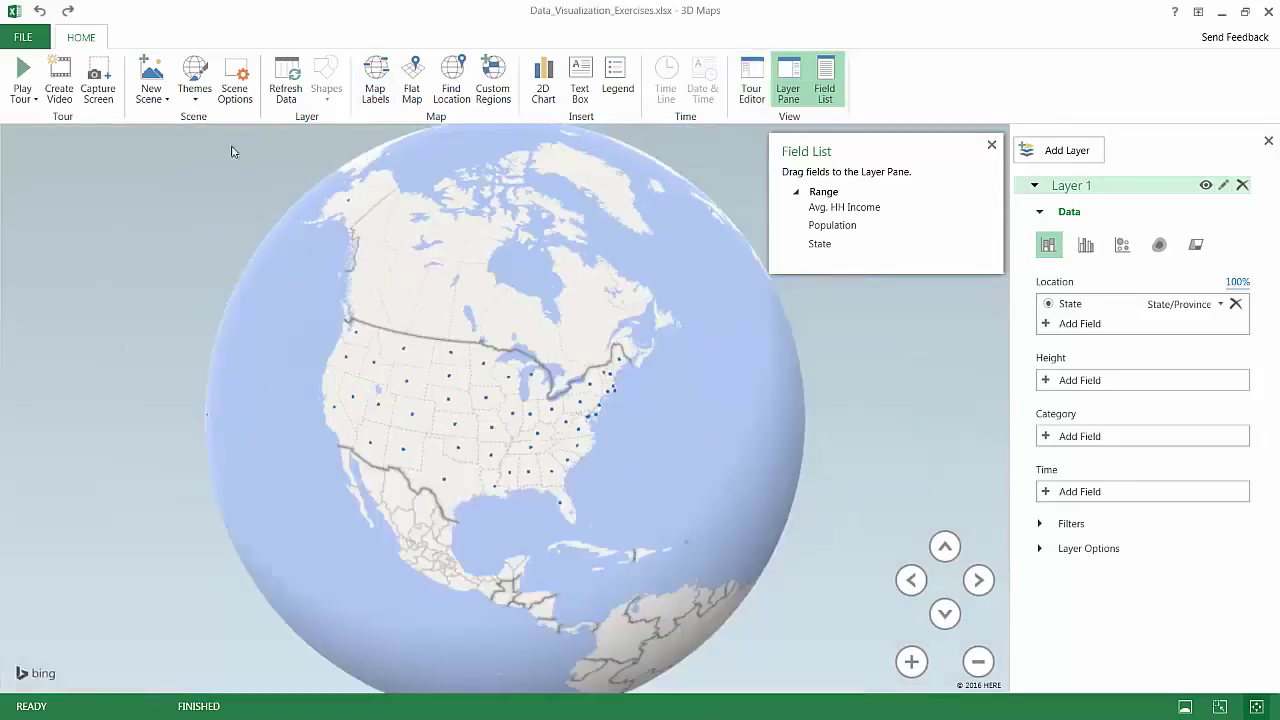
click(991, 145)
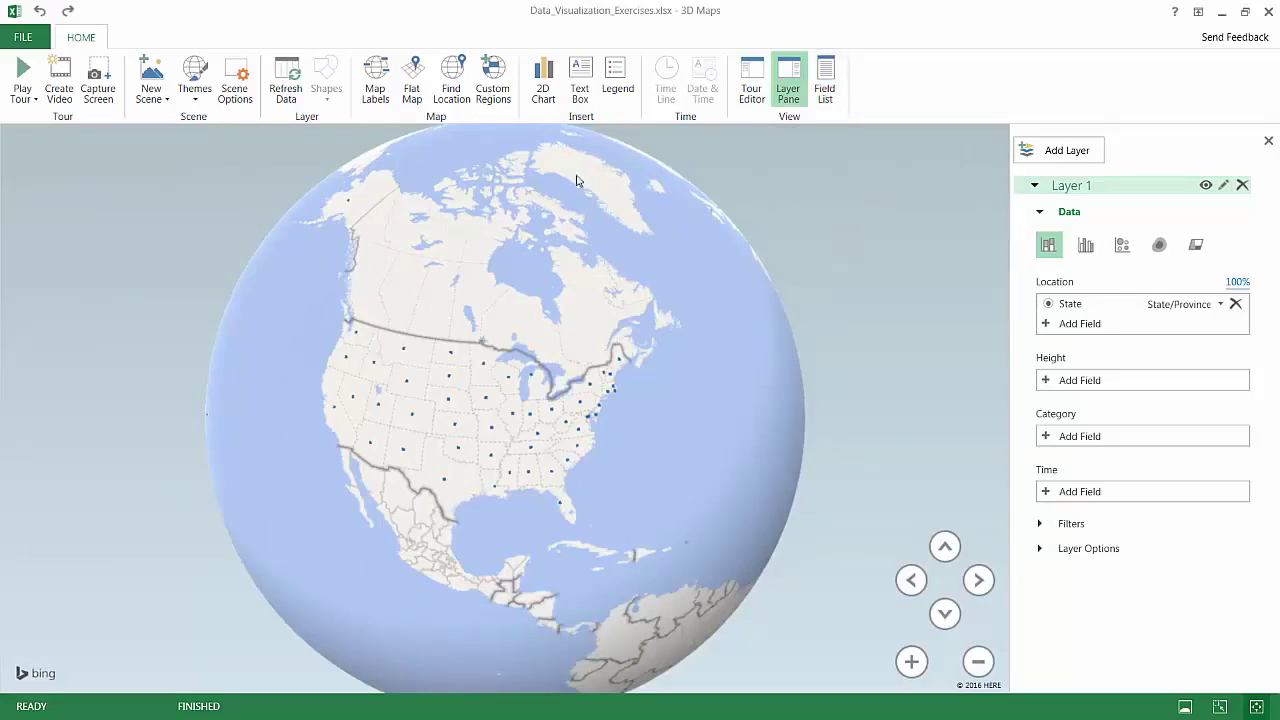
Switch to a flat map with map labels and zoom in on the continental United States.
click(412, 90)
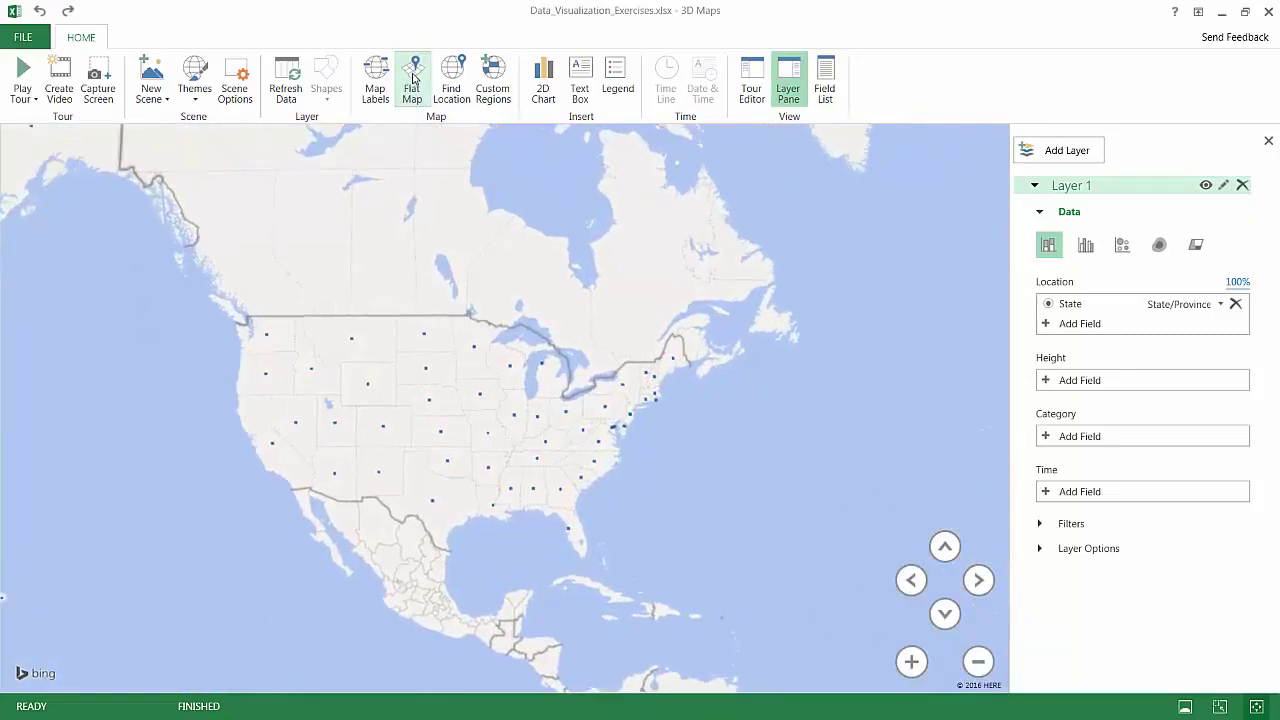
click(374, 82)
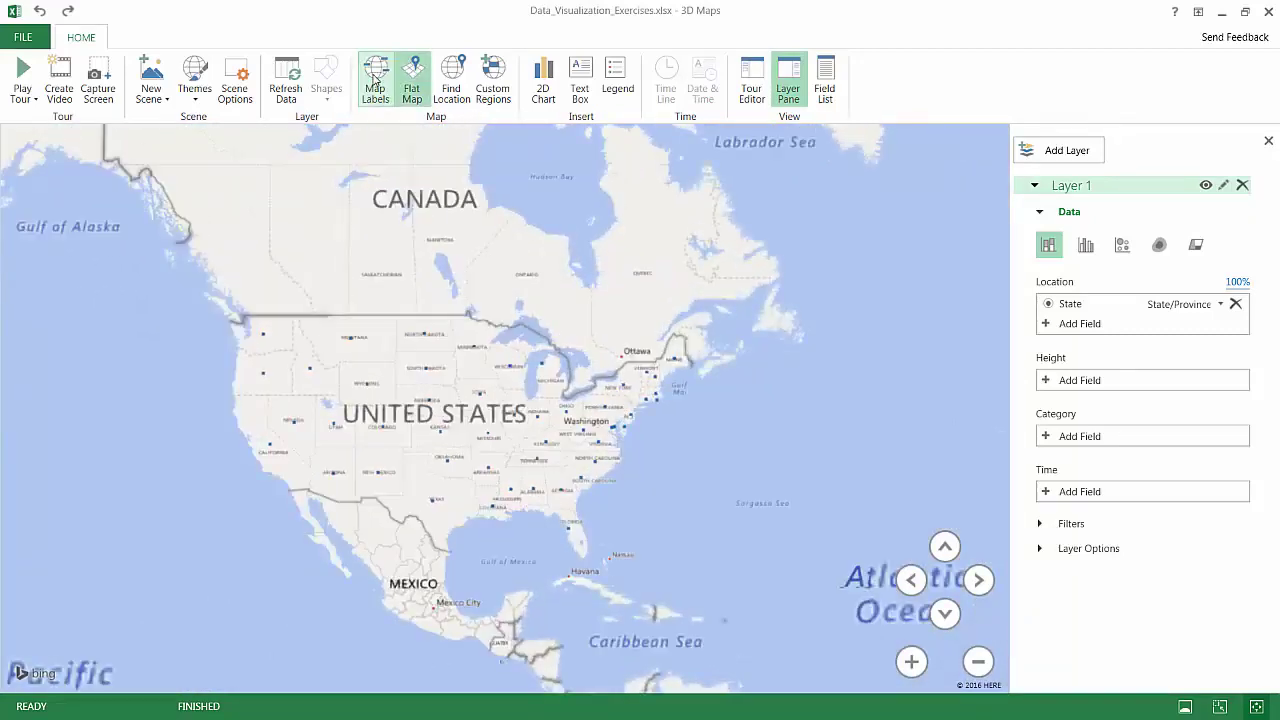
drag(395, 383, 398, 340)
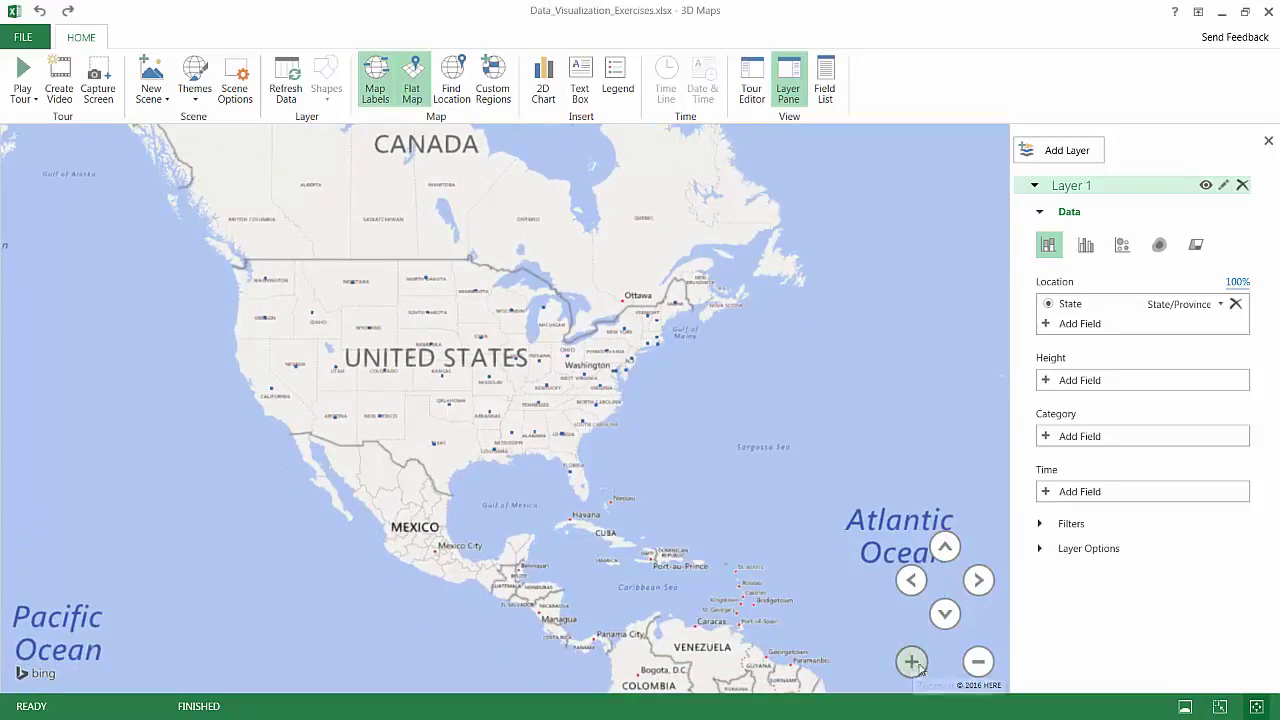
click(911, 580)
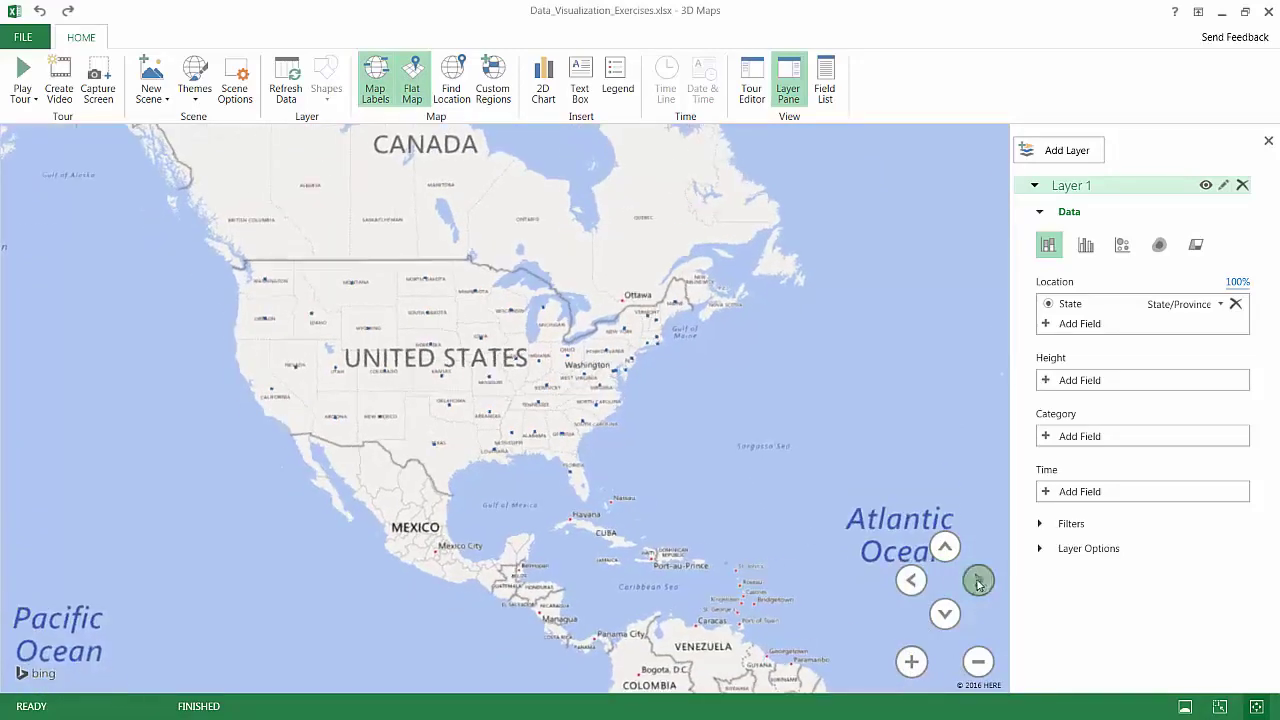
click(910, 661)
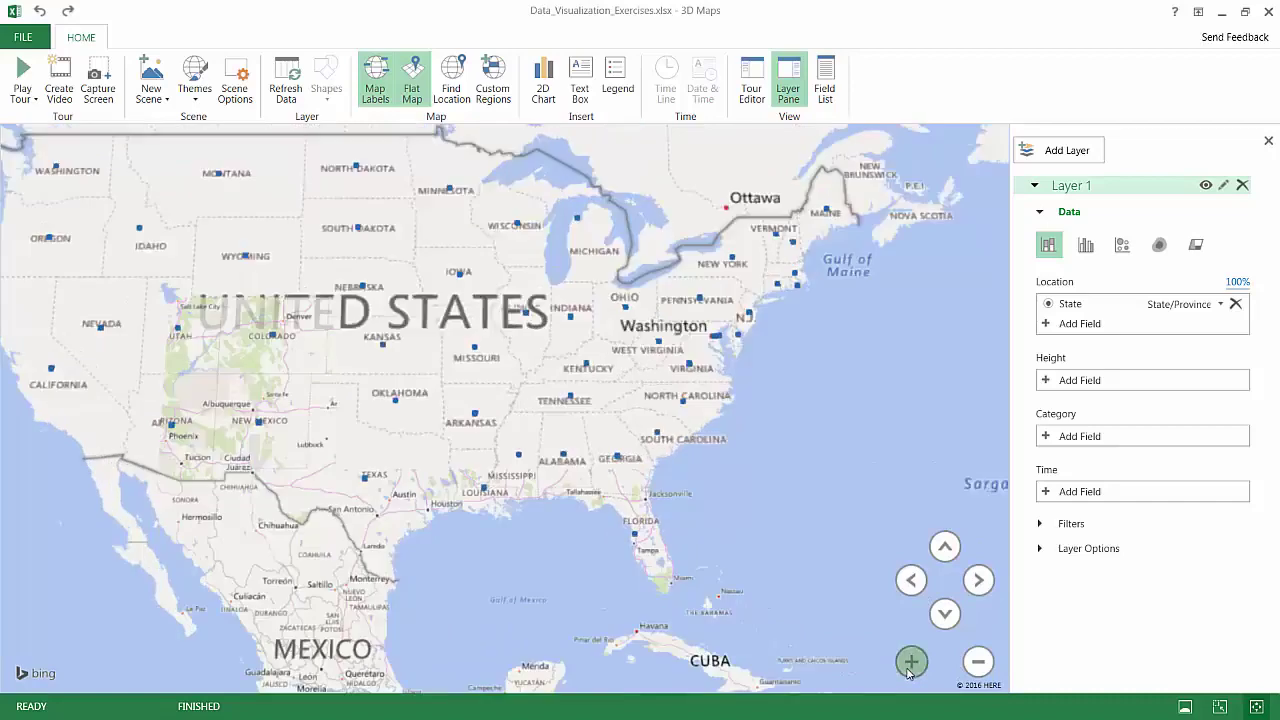
double_click(428, 352)
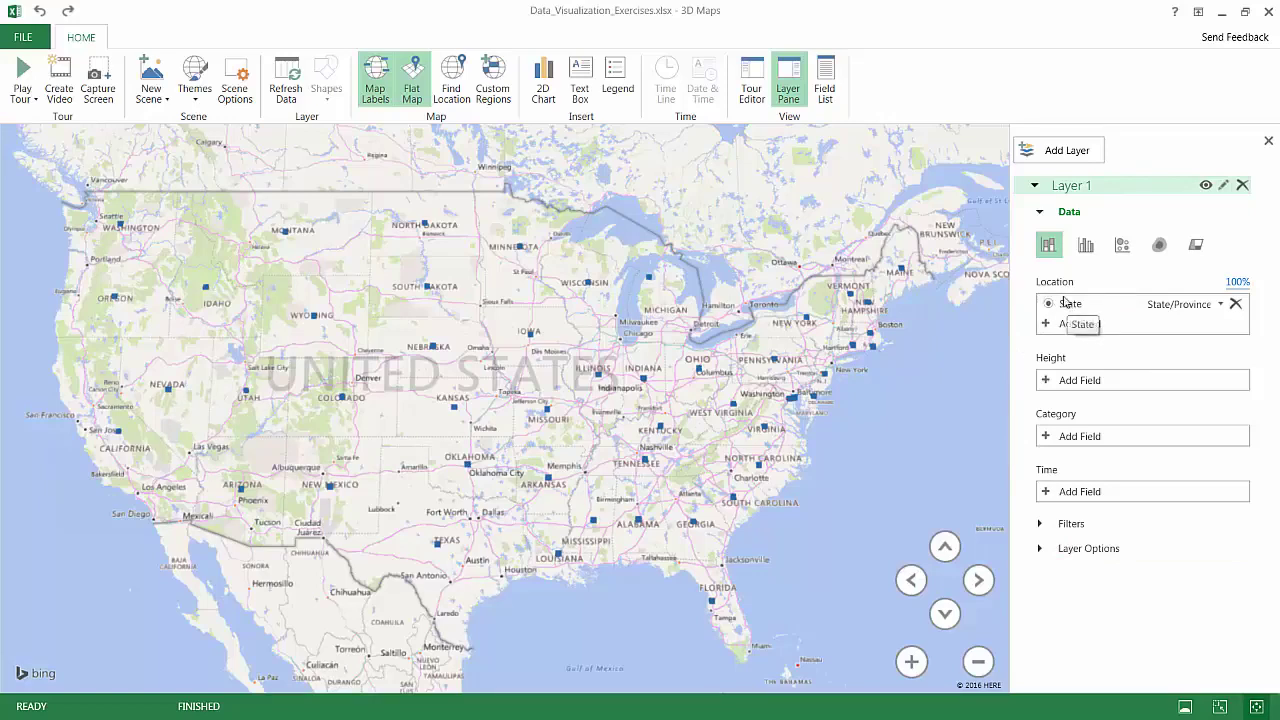
Keep State/Province as the location type and rename Layer 1 to 'HH Income'.
click(1220, 304)
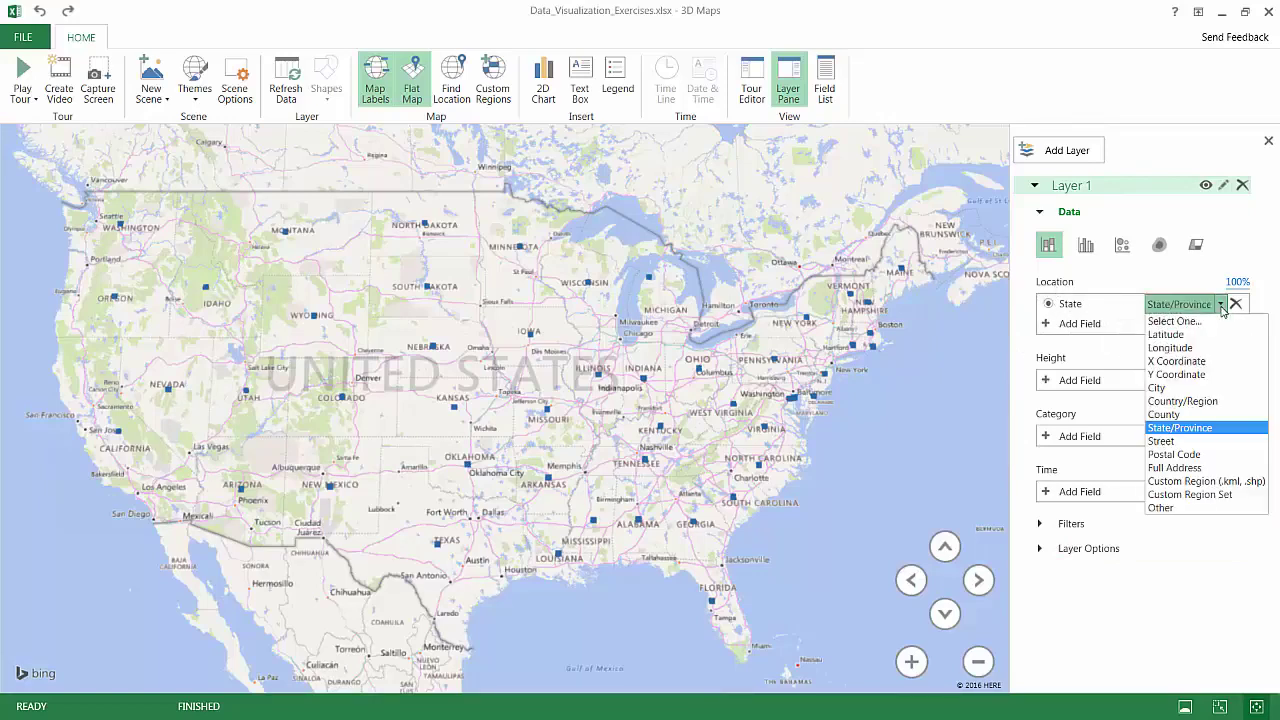
click(1193, 433)
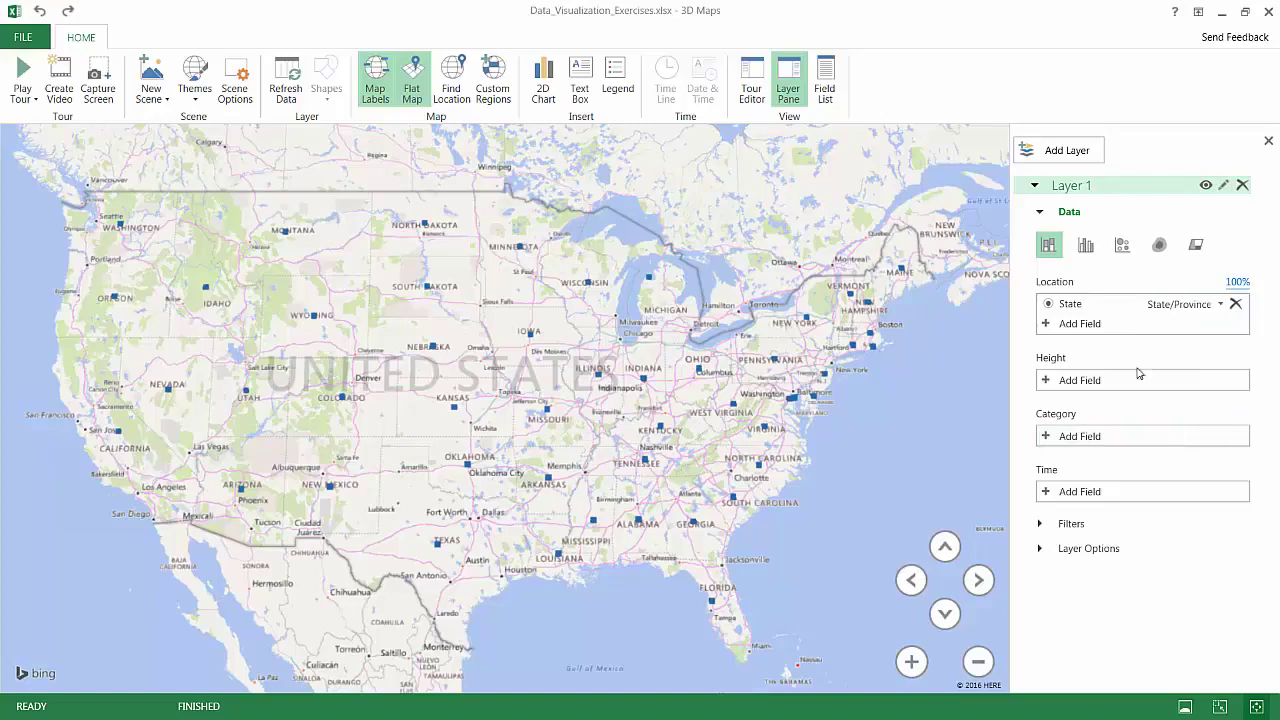
click(1223, 185)
drag(1112, 191, 1003, 193)
text(HHI)
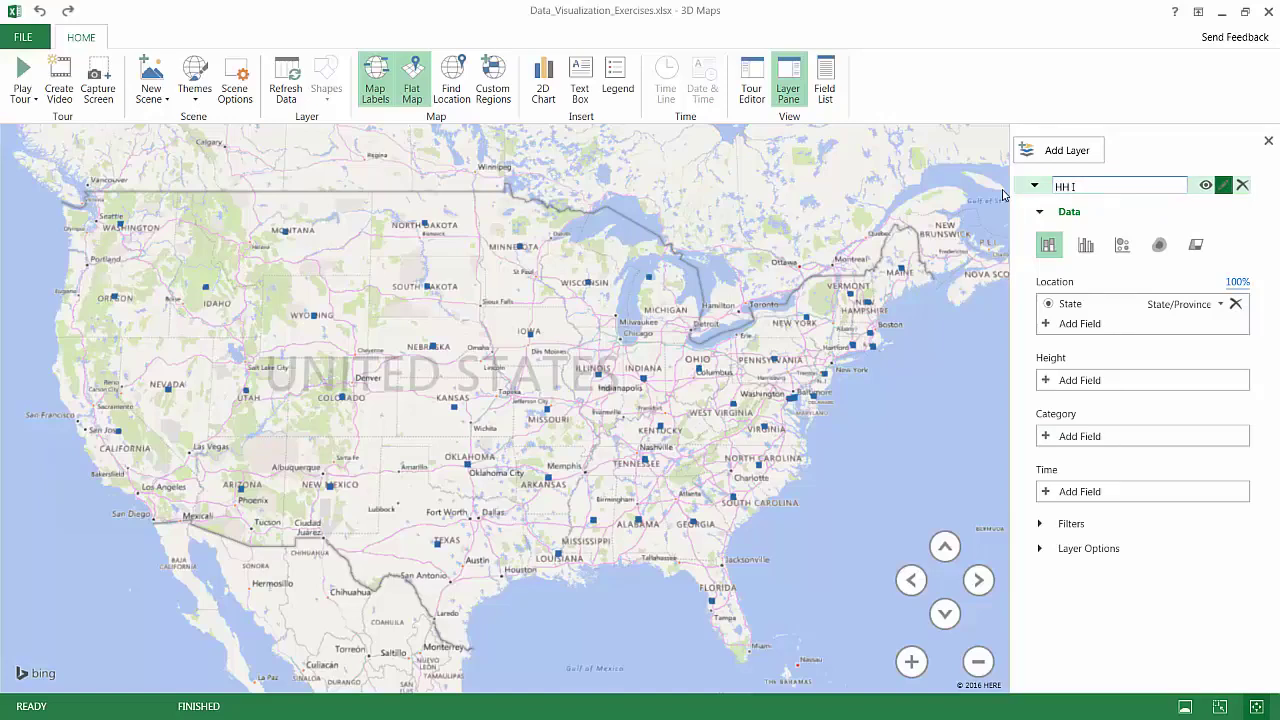
key(Return)
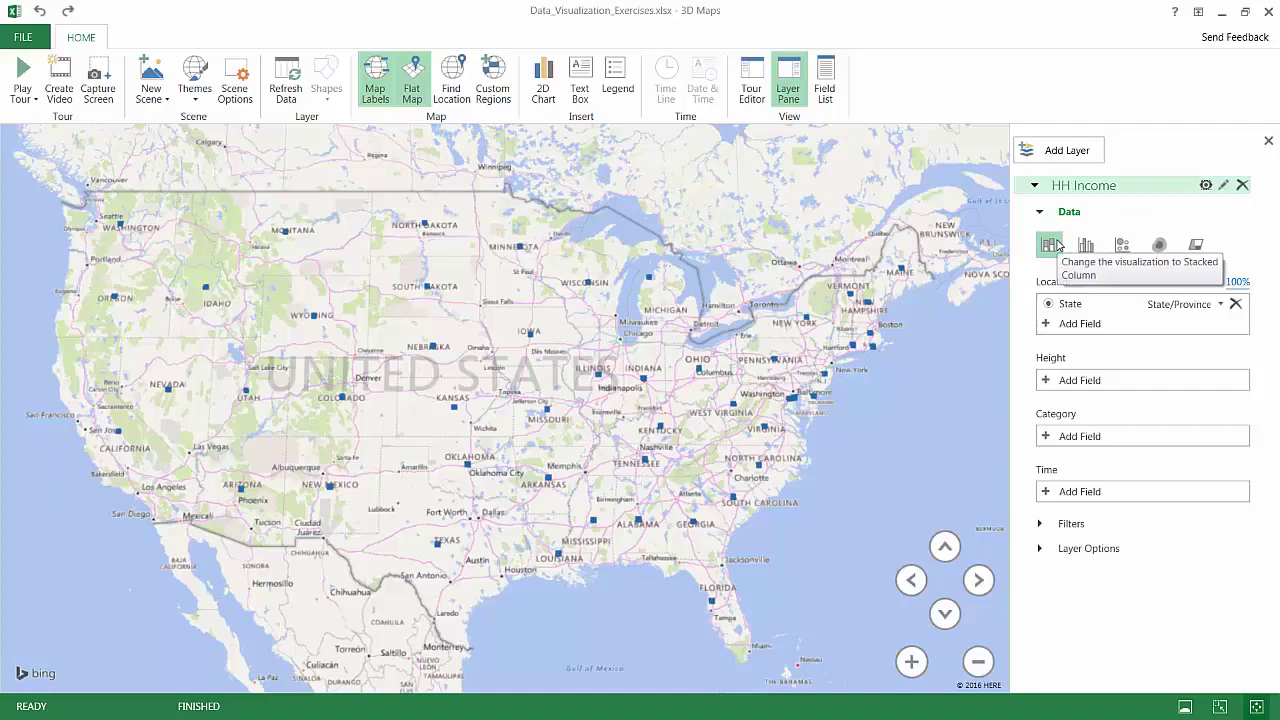
Set Avg. HH Income as the column height, then delete the HH Income legend.
click(1068, 390)
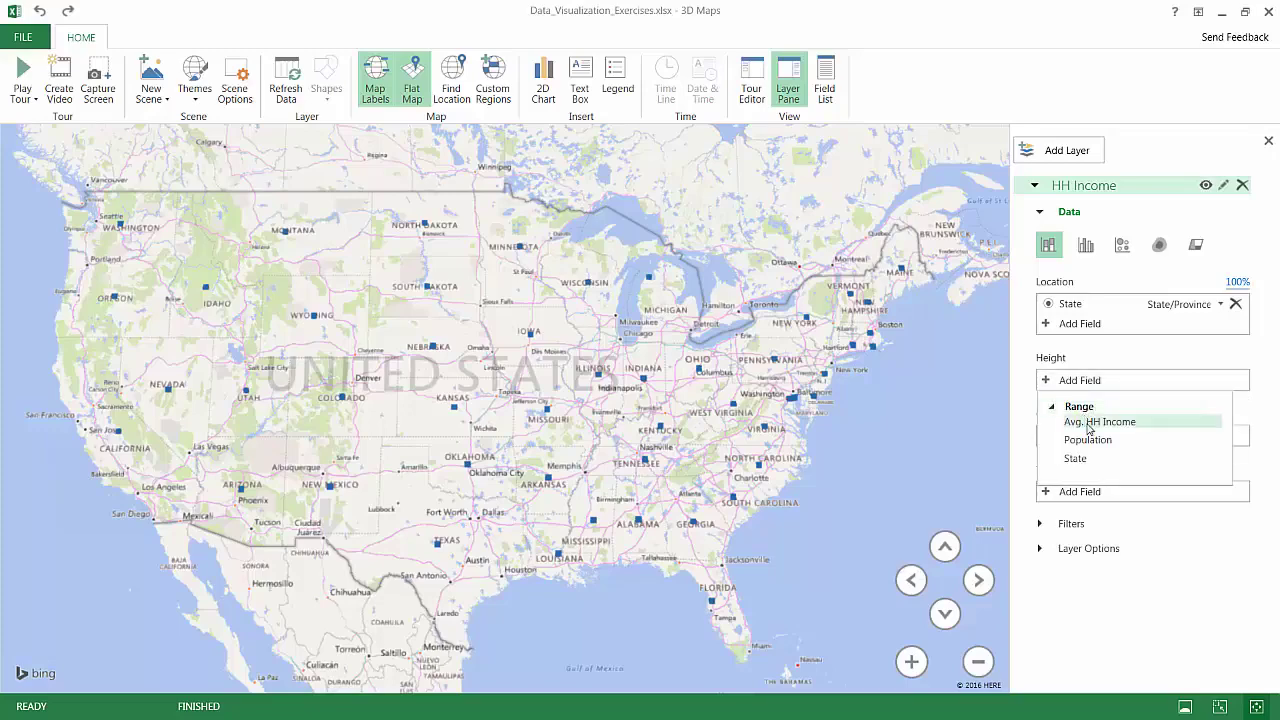
click(1099, 422)
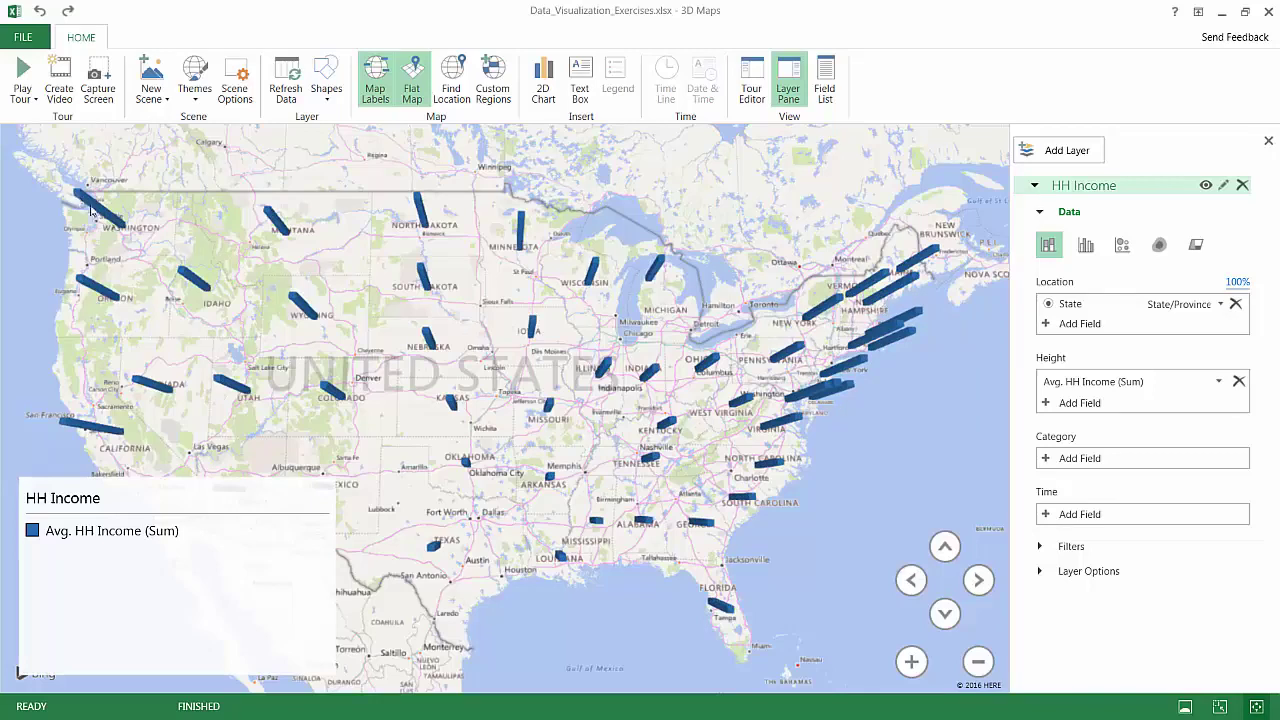
click(104, 516)
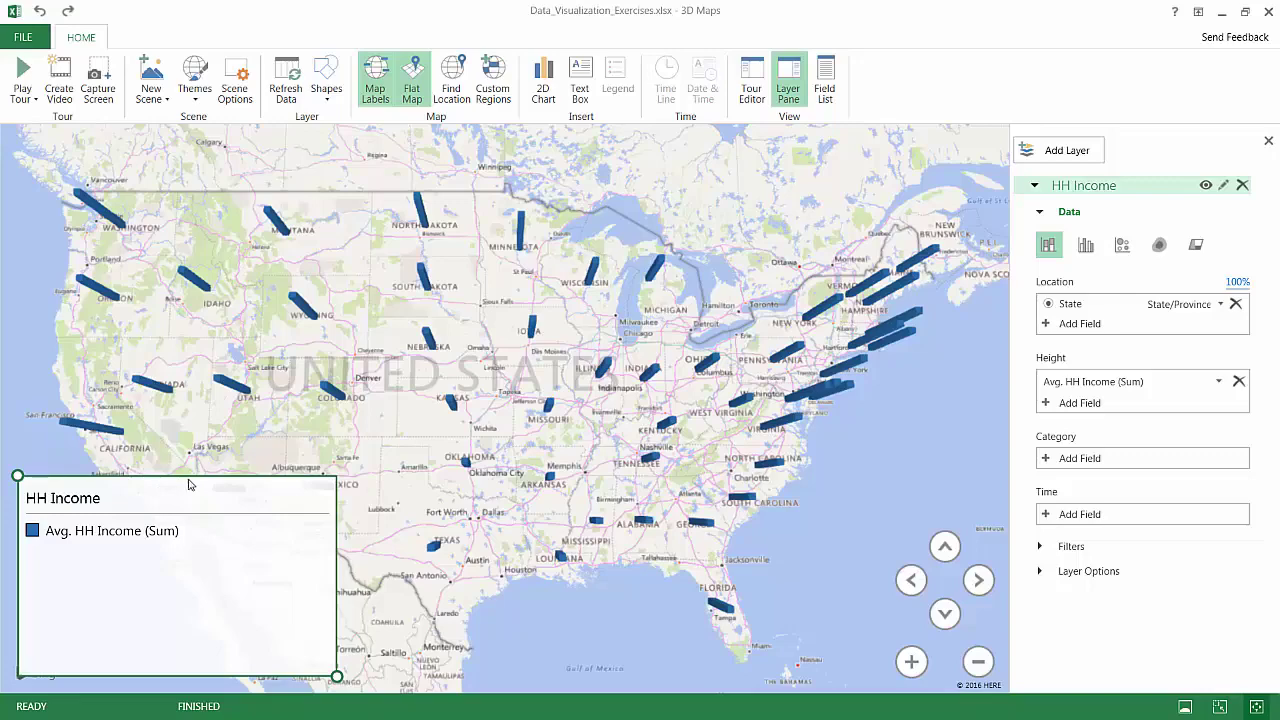
key(Delete)
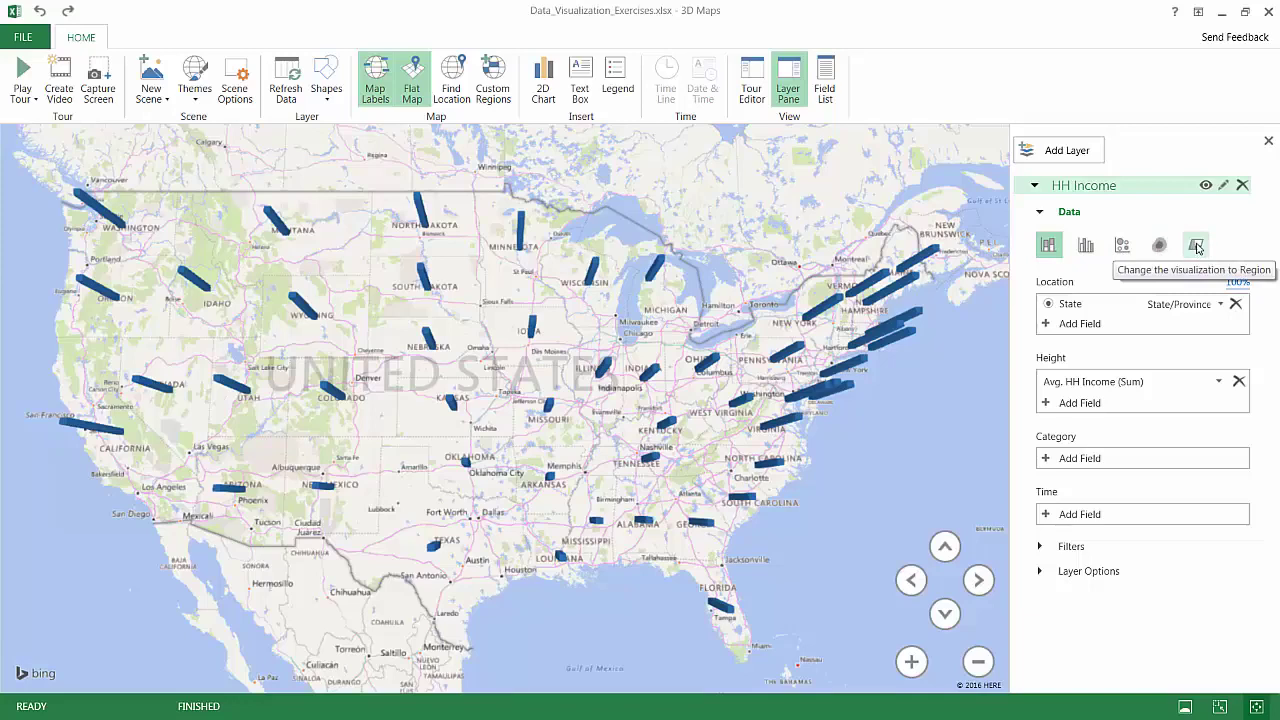
Try clustered columns with Population, clear both height fields, then switch the layer to Region.
click(1086, 245)
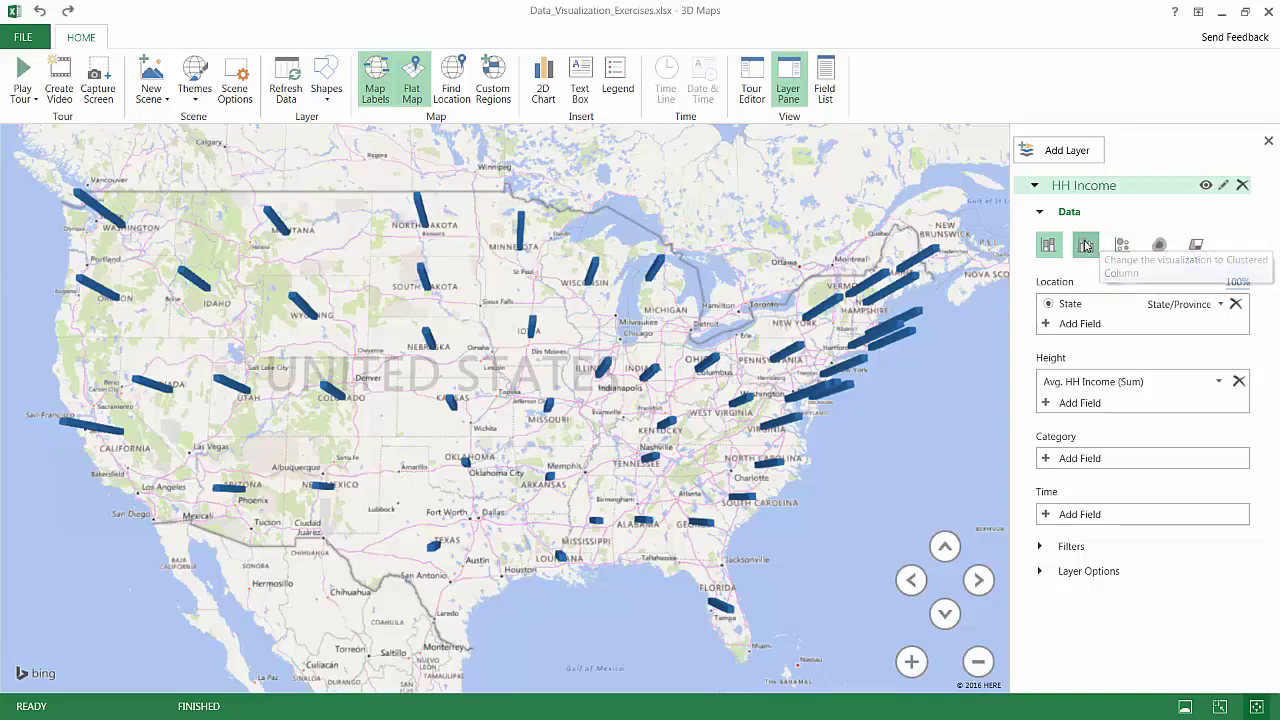
click(1075, 404)
click(1090, 463)
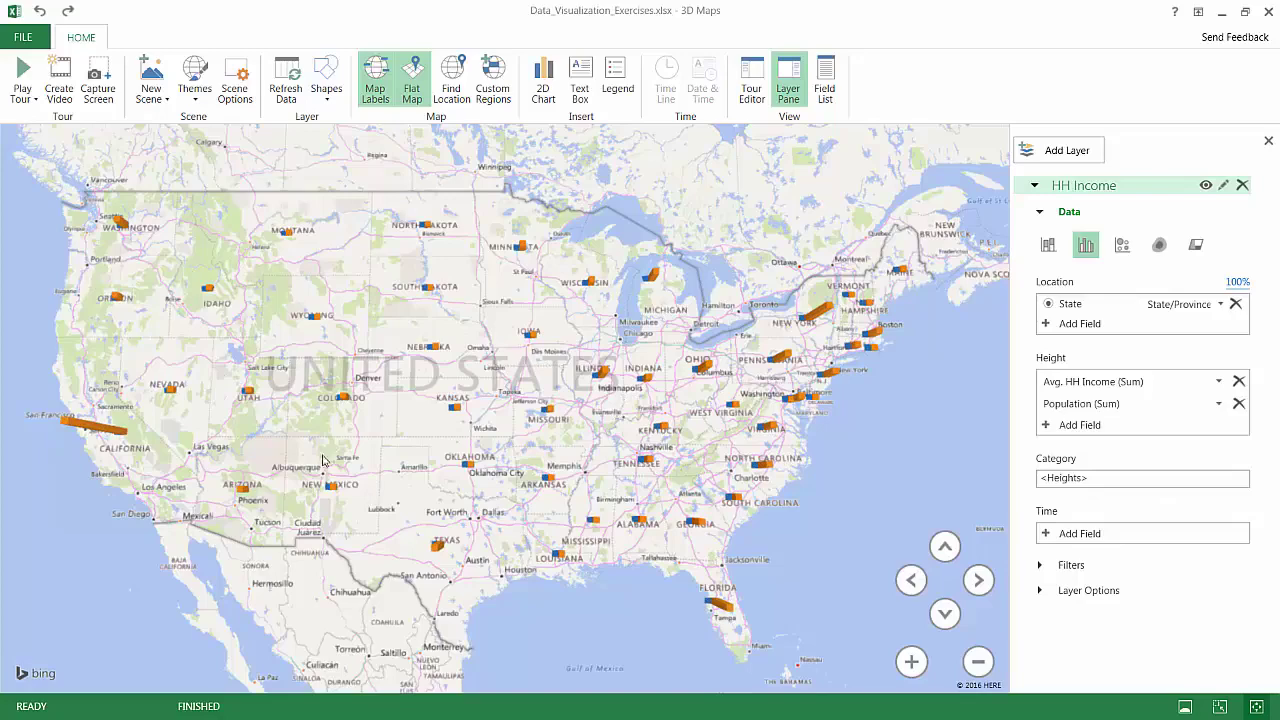
click(1238, 381)
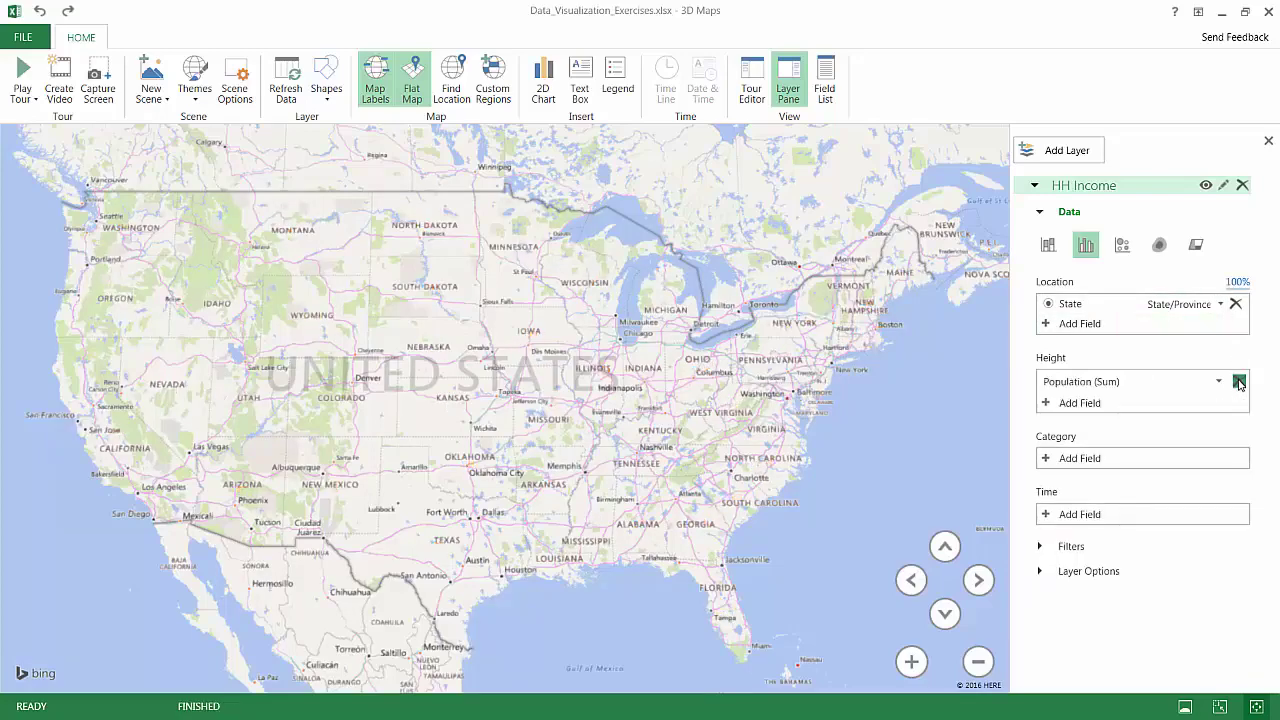
click(1238, 381)
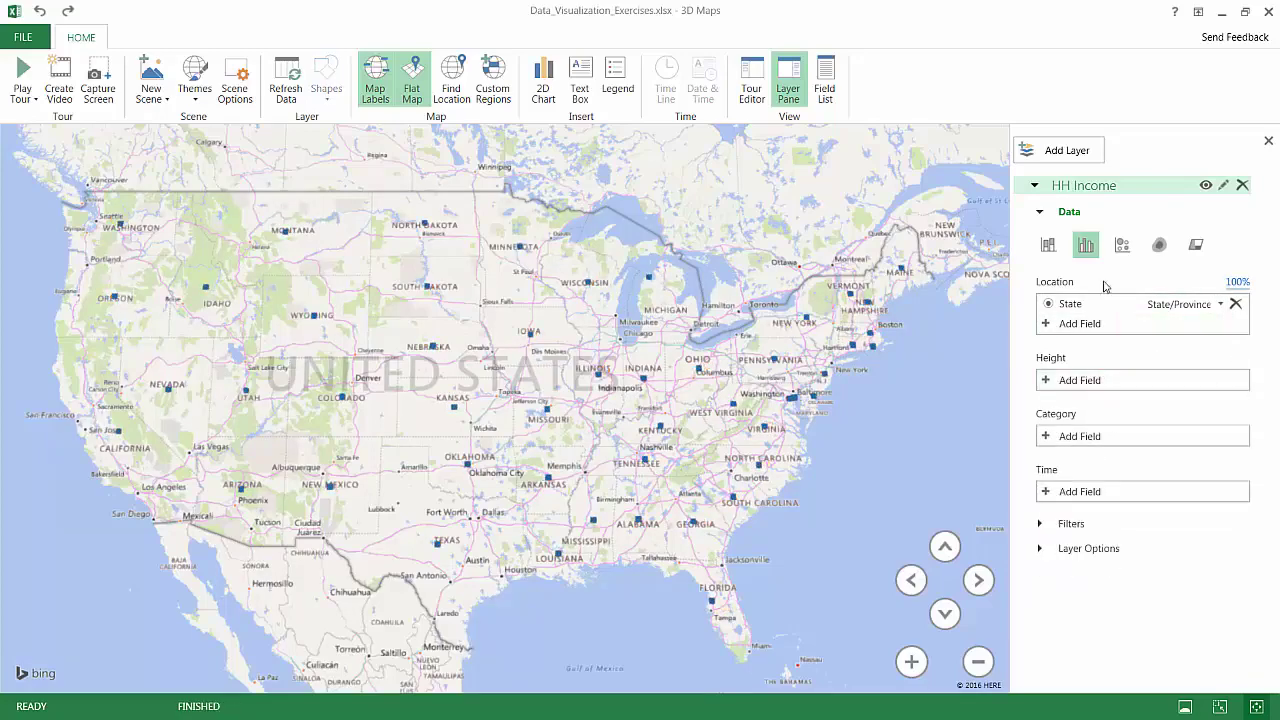
click(1198, 246)
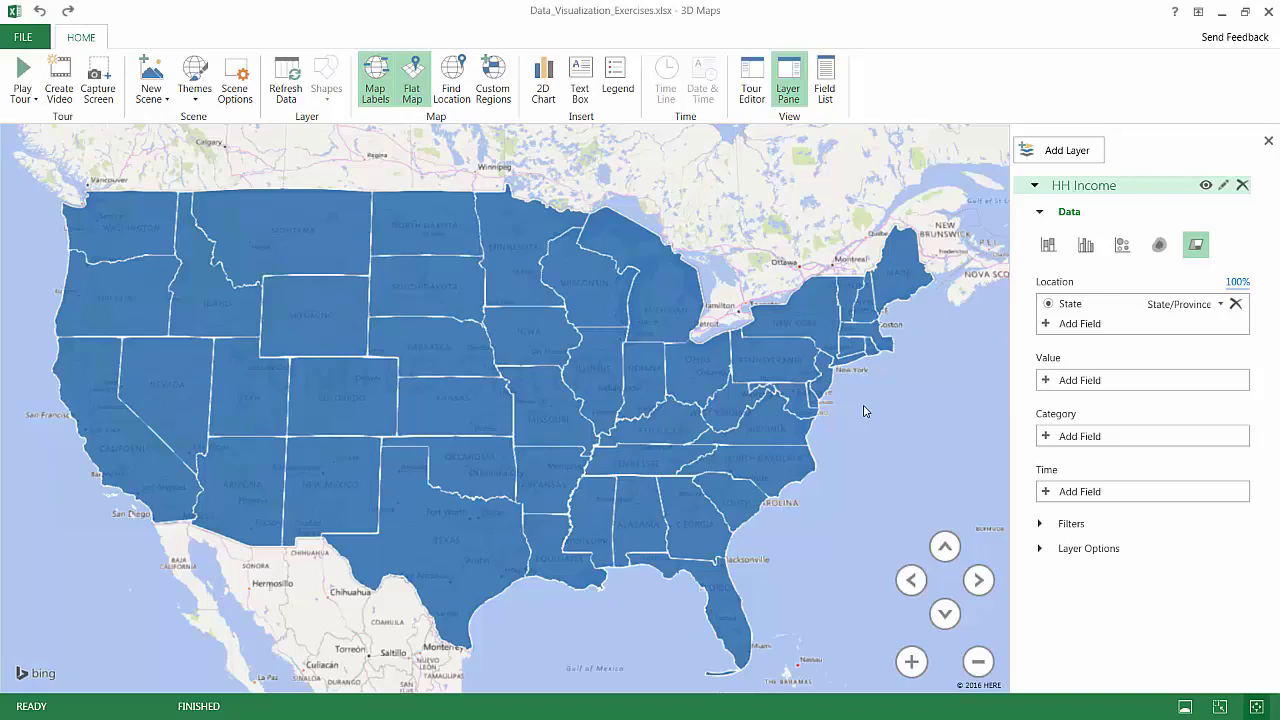
Shade the states by Avg. HH Income and raise the color scale to 31%.
click(1045, 381)
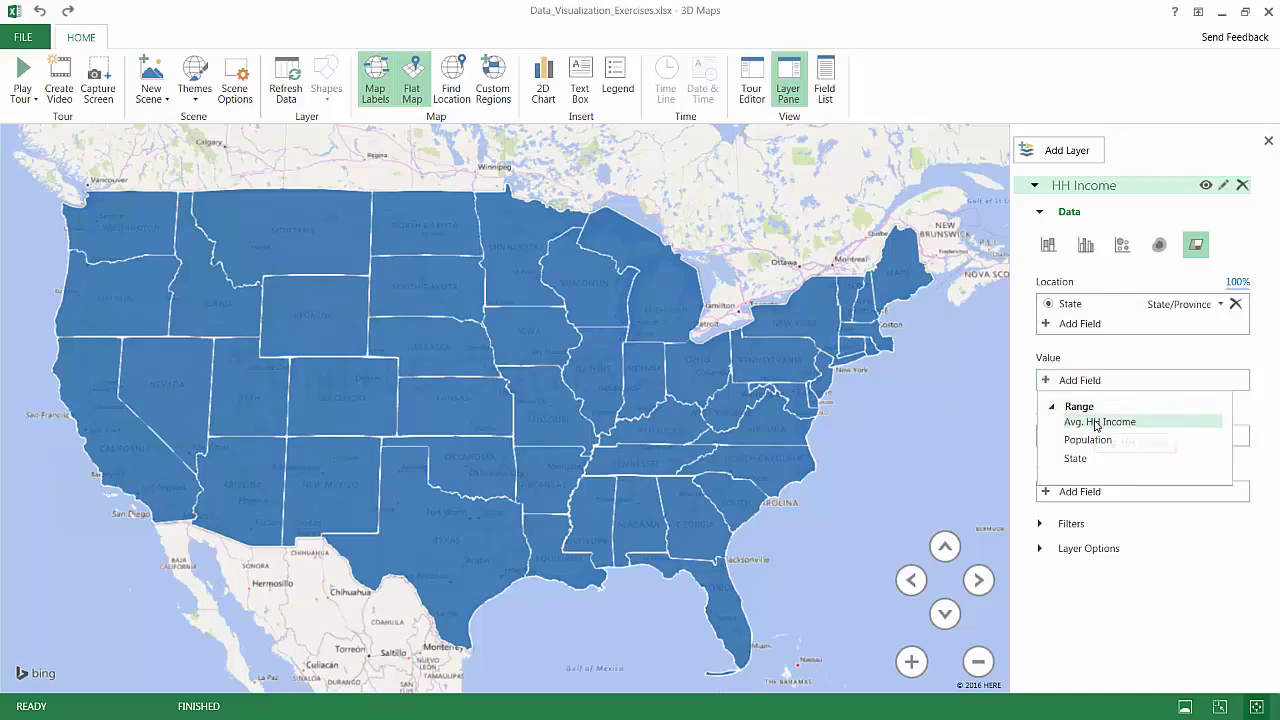
click(1096, 424)
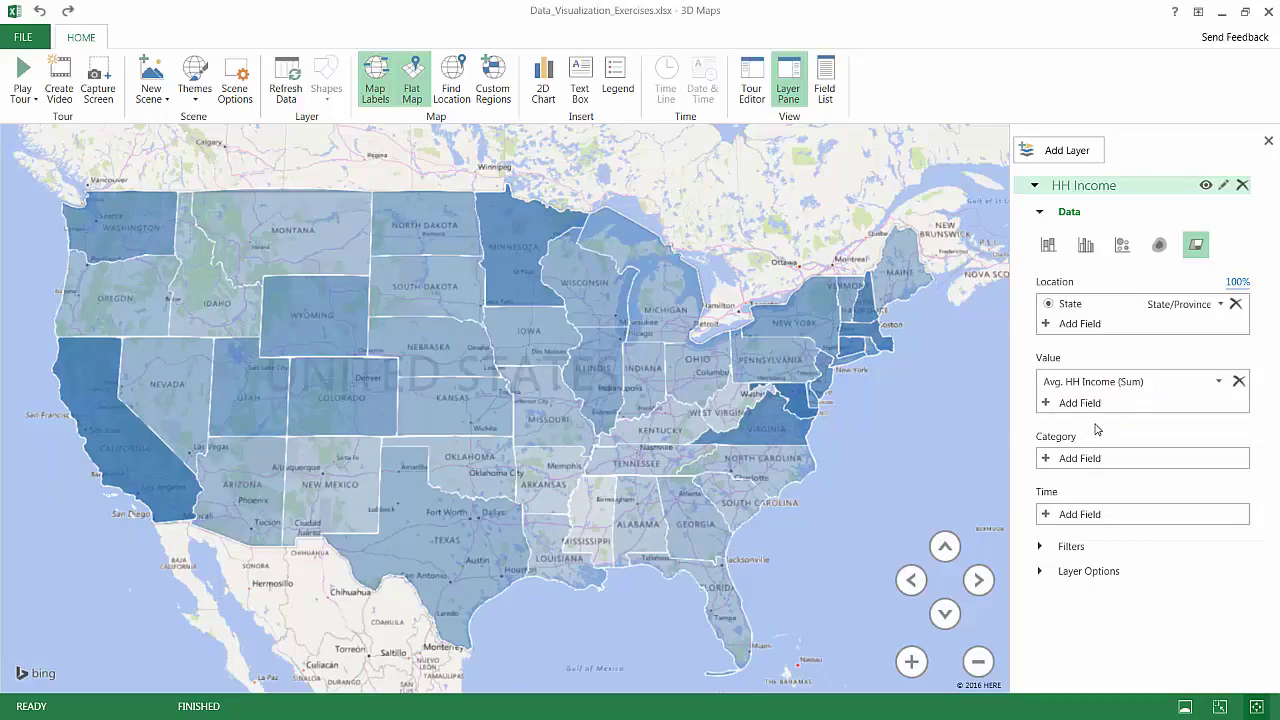
click(1042, 575)
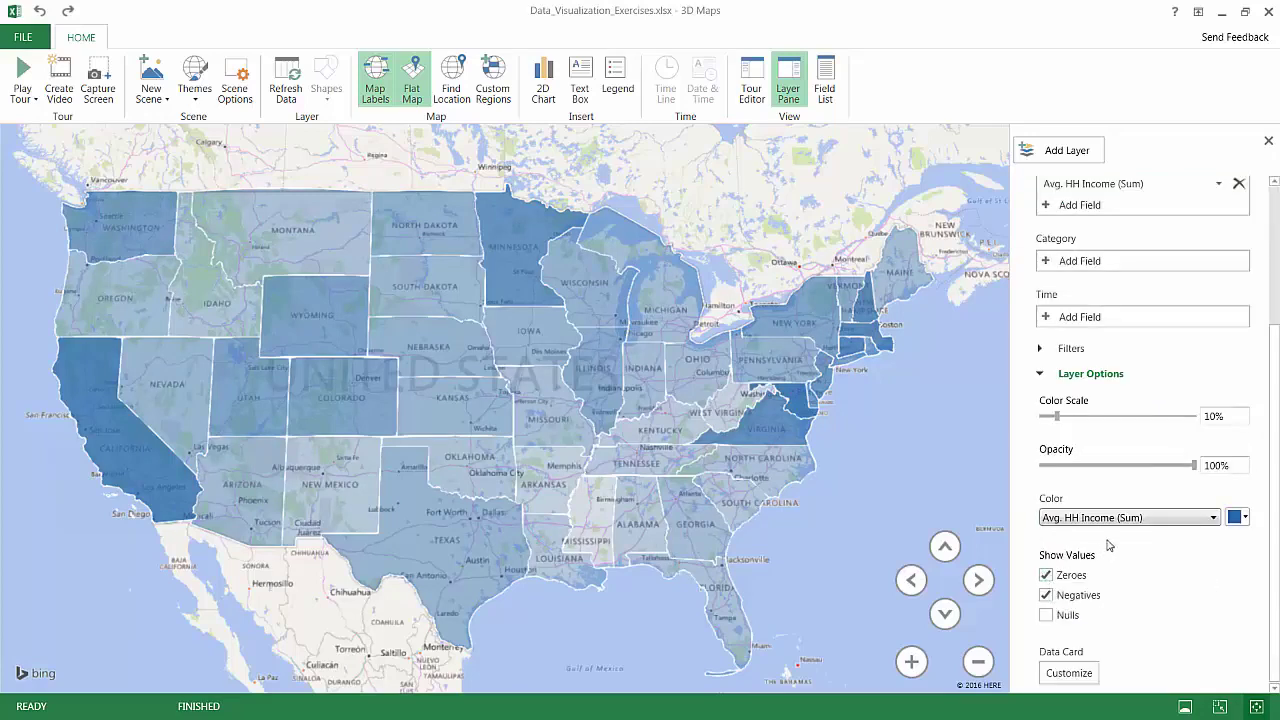
mouse_move(1056, 416)
mouse_down()
mouse_move(1178, 420)
mouse_move(1089, 418)
mouse_up()
Keep the shading opacity at 100% and make the state color dark red.
mouse_move(1192, 466)
mouse_down()
mouse_move(1124, 467)
mouse_move(1196, 466)
mouse_up()
click(1237, 517)
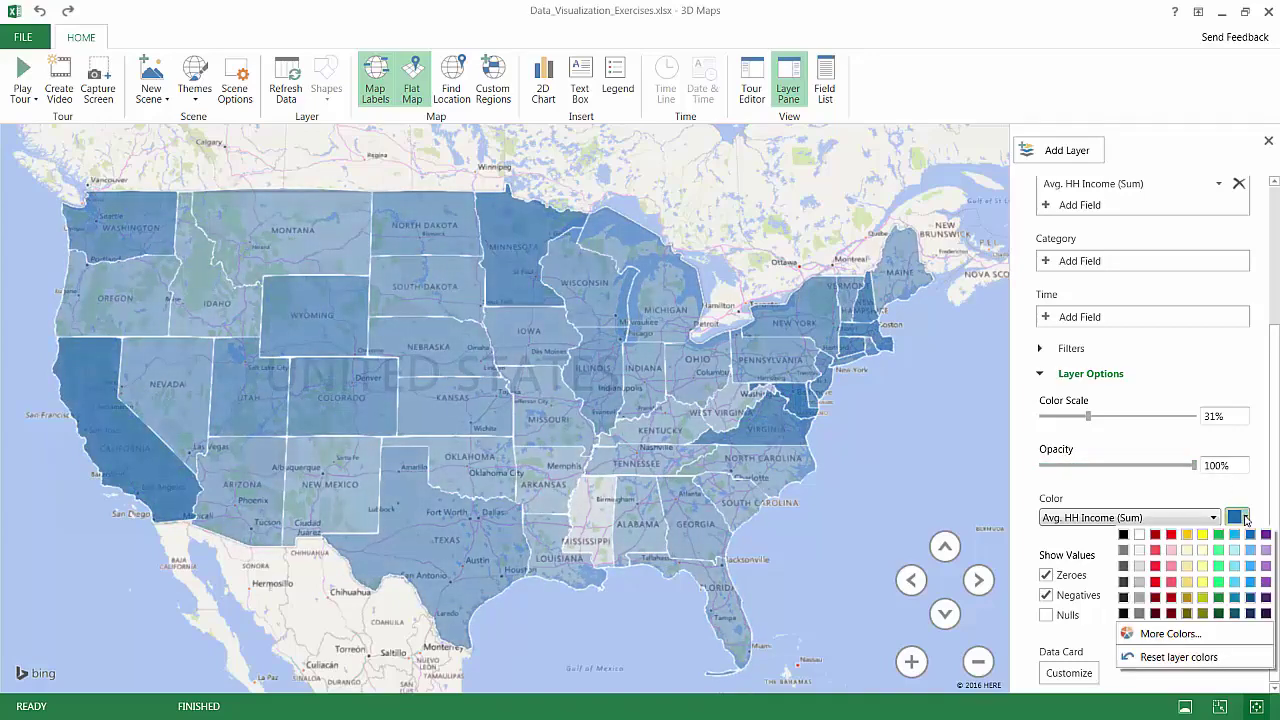
click(1237, 517)
click(1238, 518)
click(1158, 537)
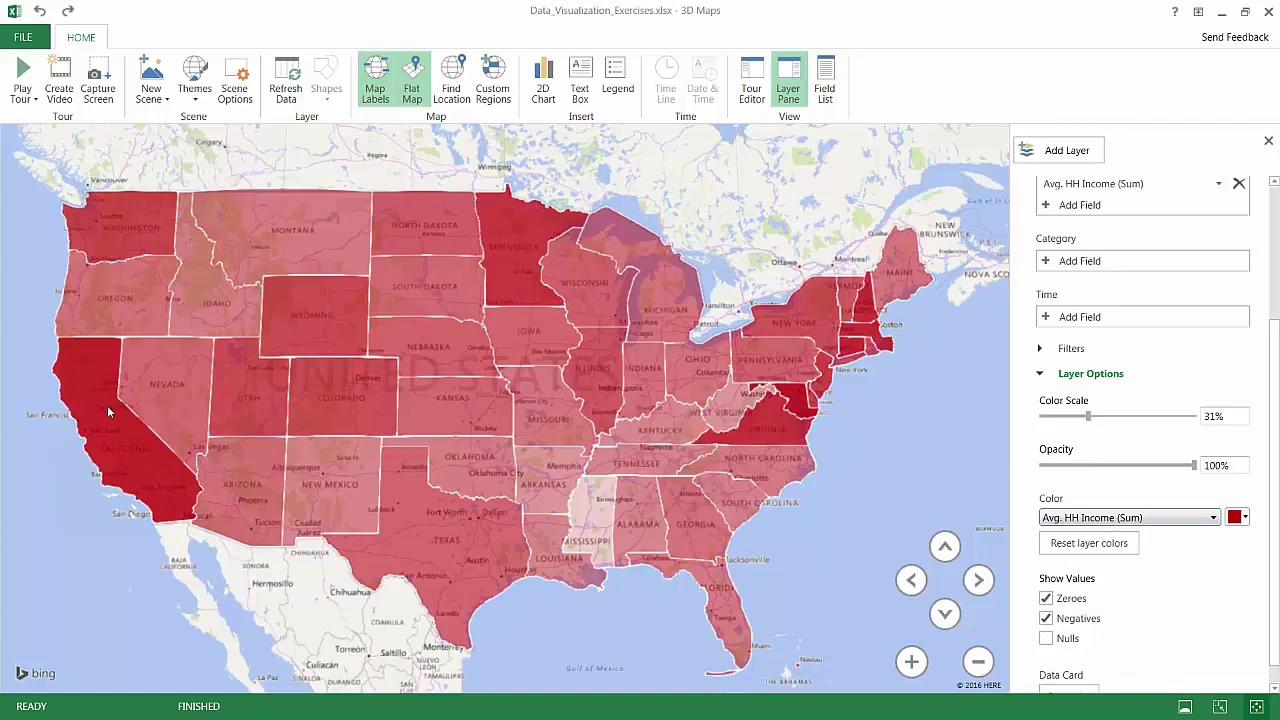
mouse_move(110, 412)
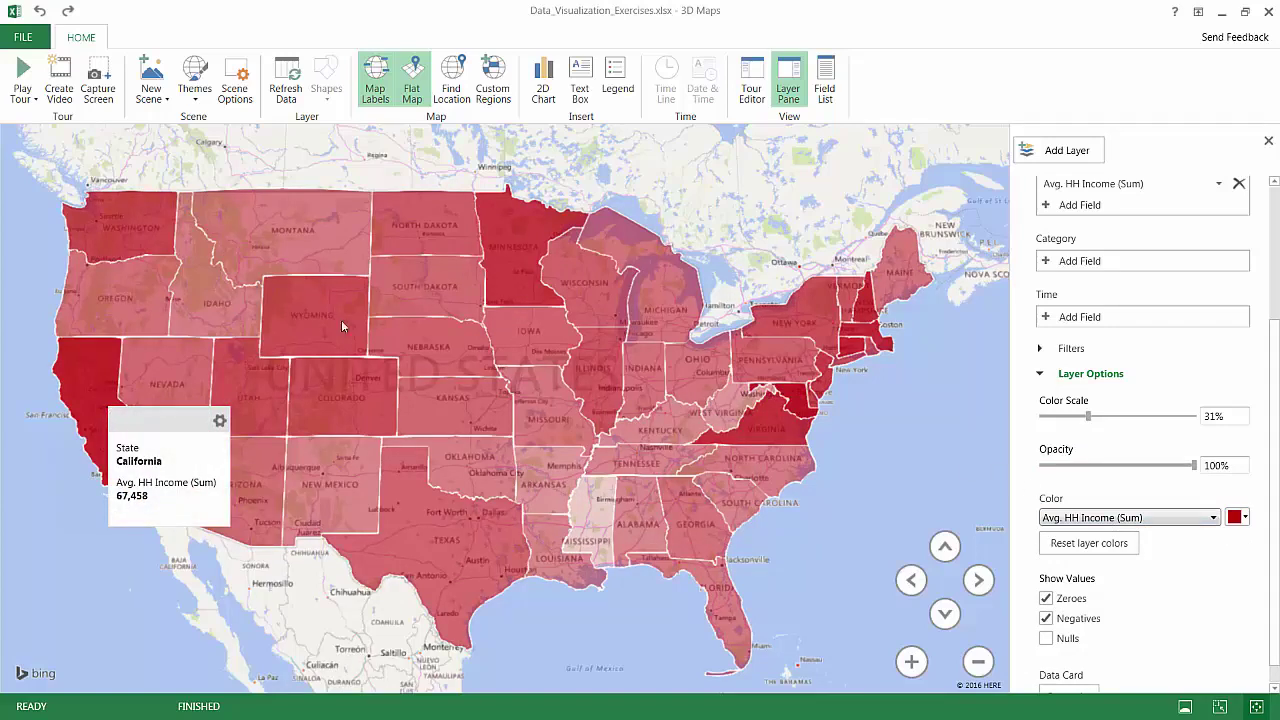
mouse_move(522, 257)
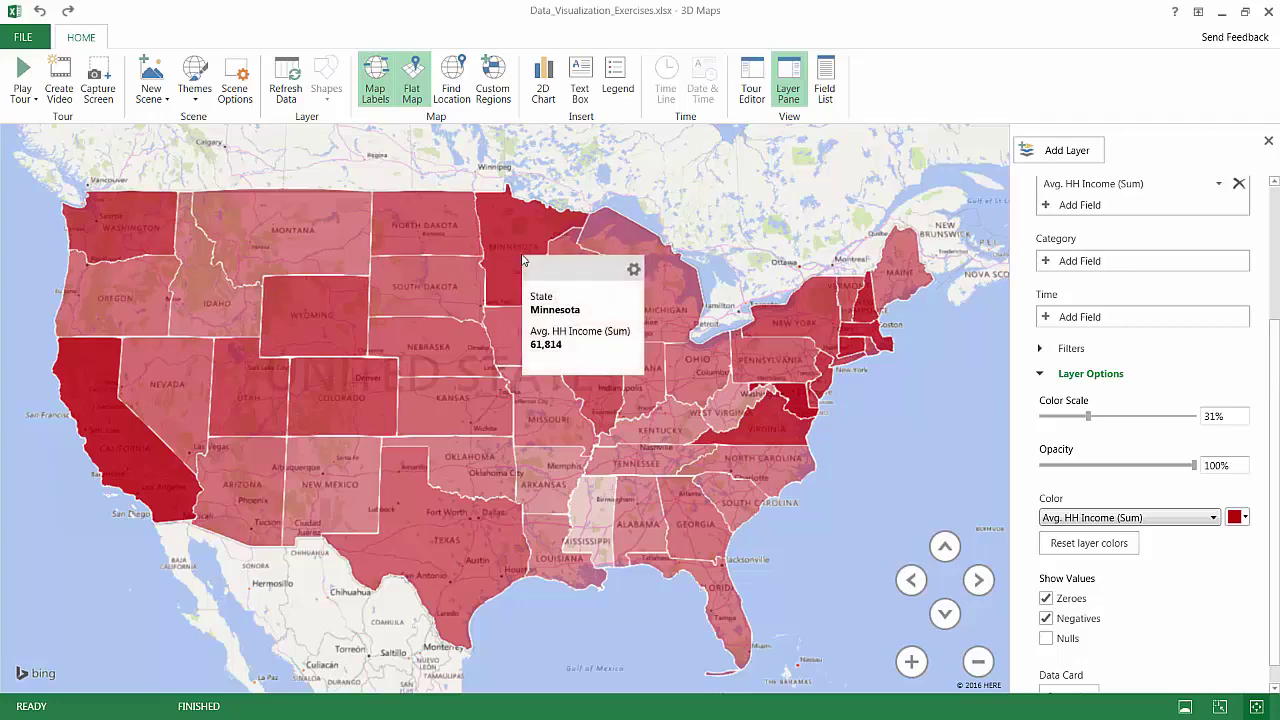
mouse_move(589, 503)
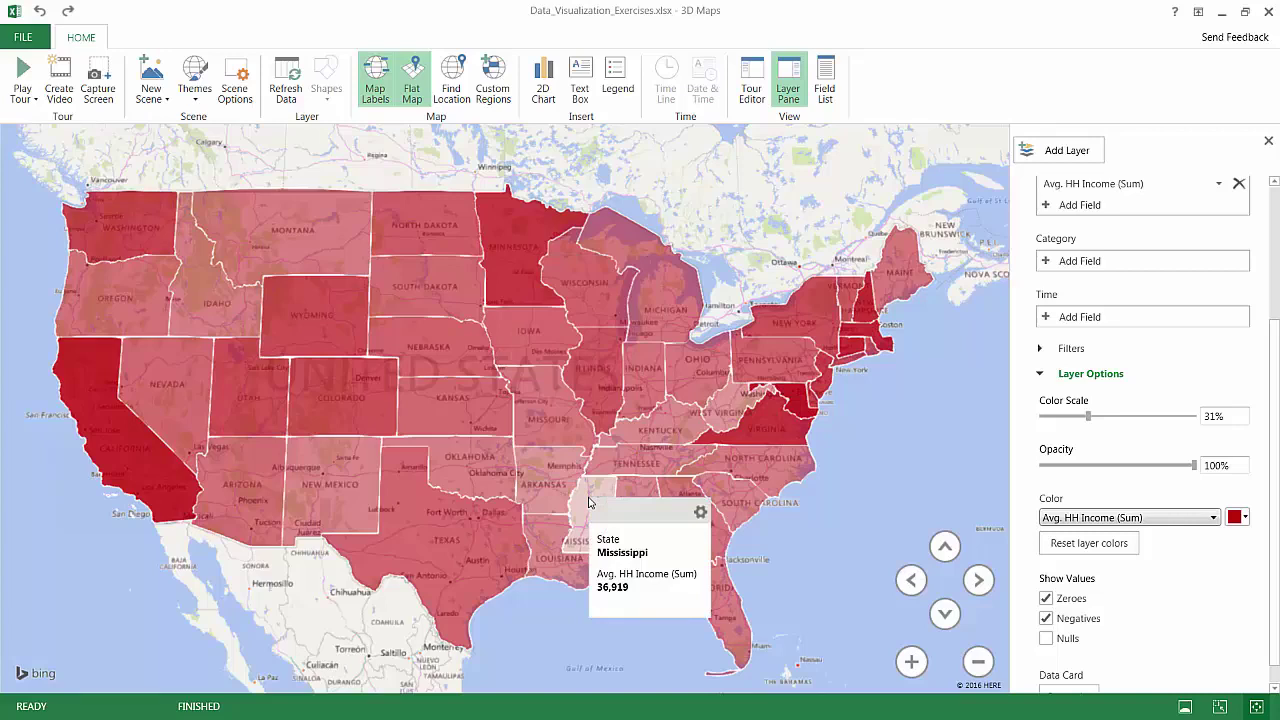
mouse_move(723, 405)
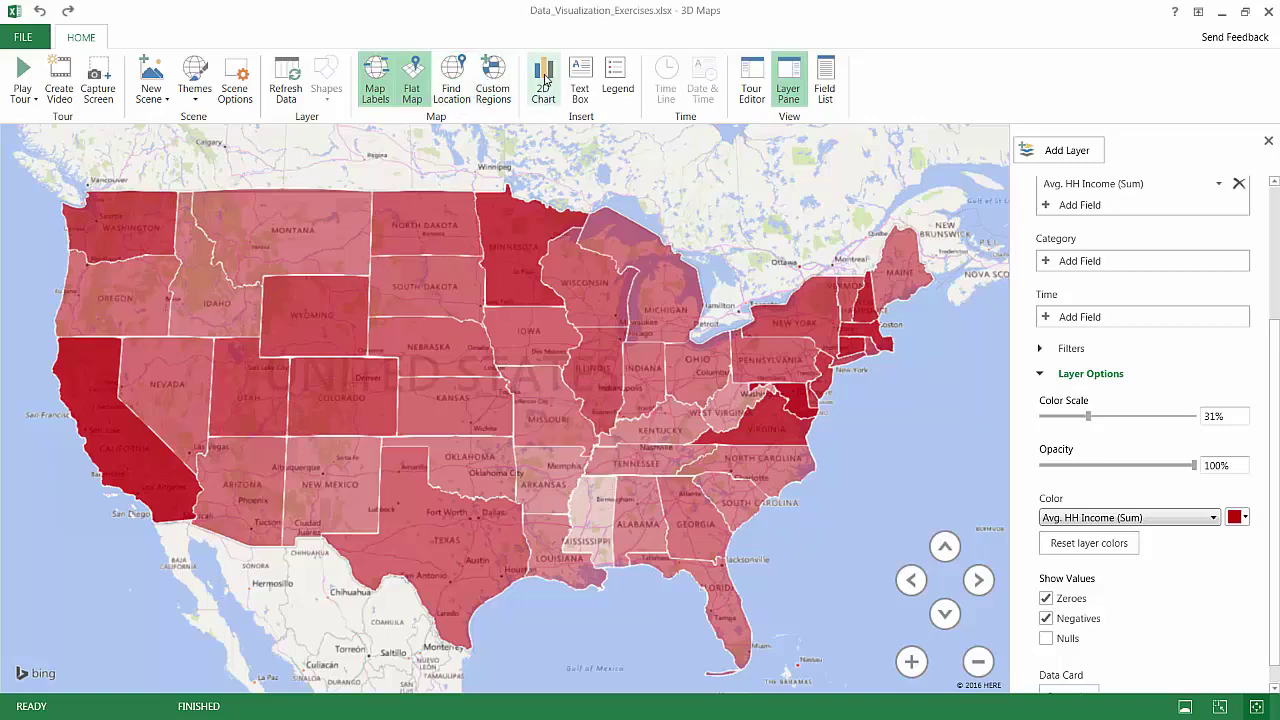
click(543, 82)
drag(587, 310, 755, 402)
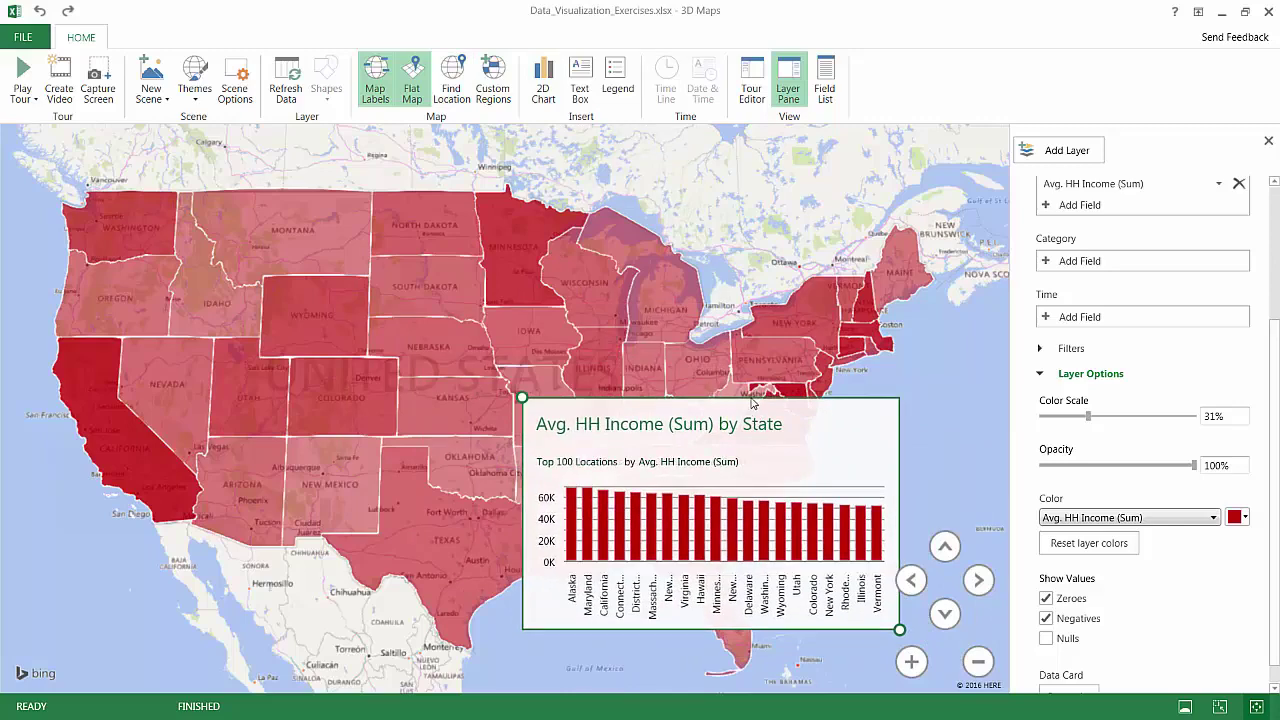
key(Delete)
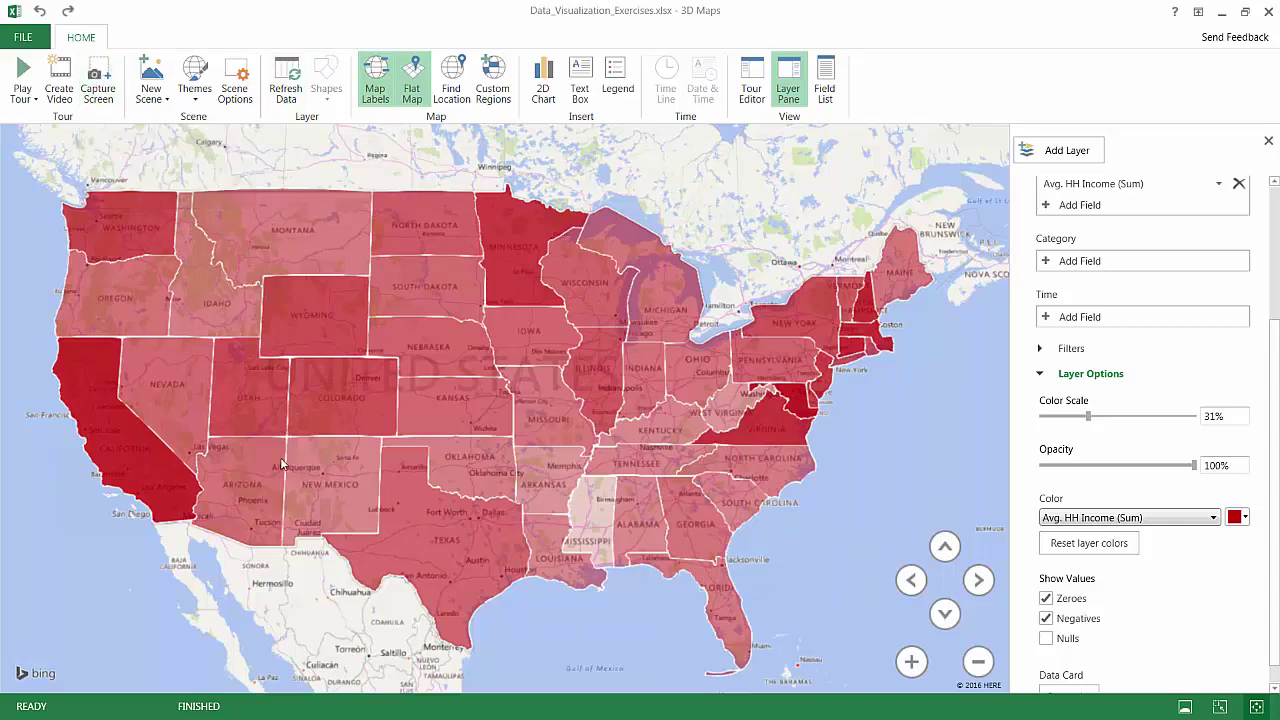
mouse_move(282, 463)
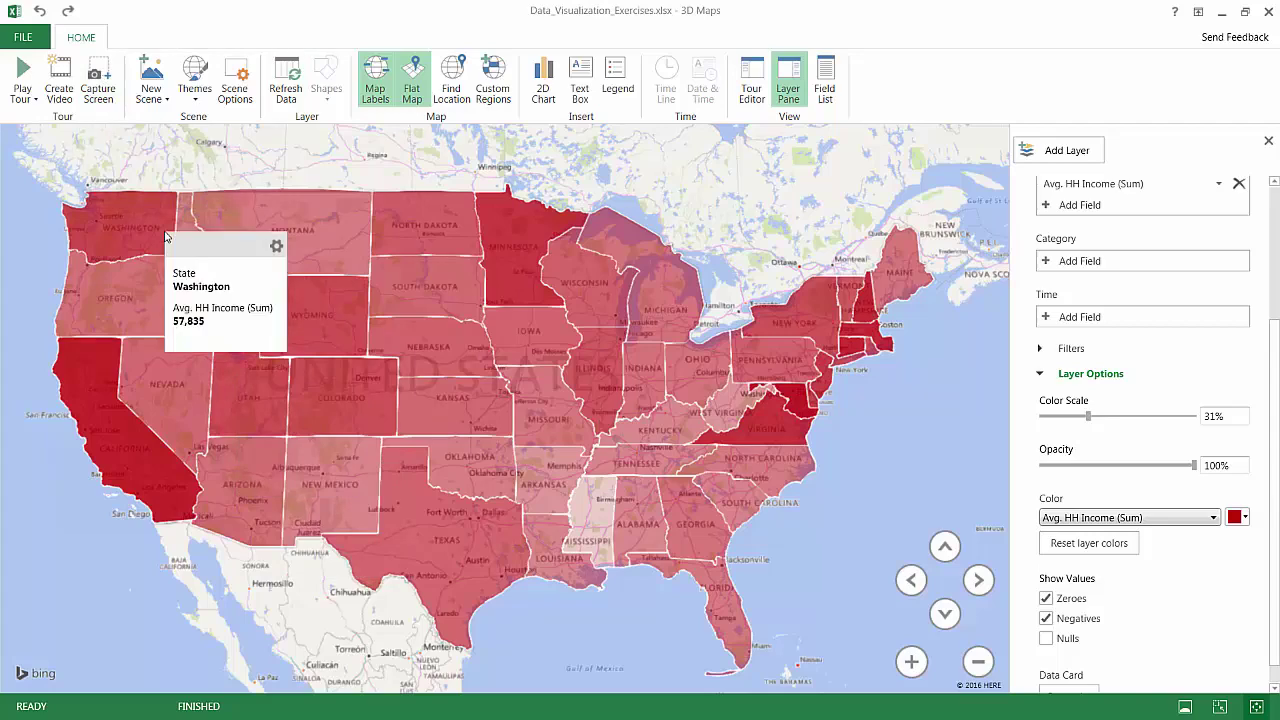
click(151, 92)
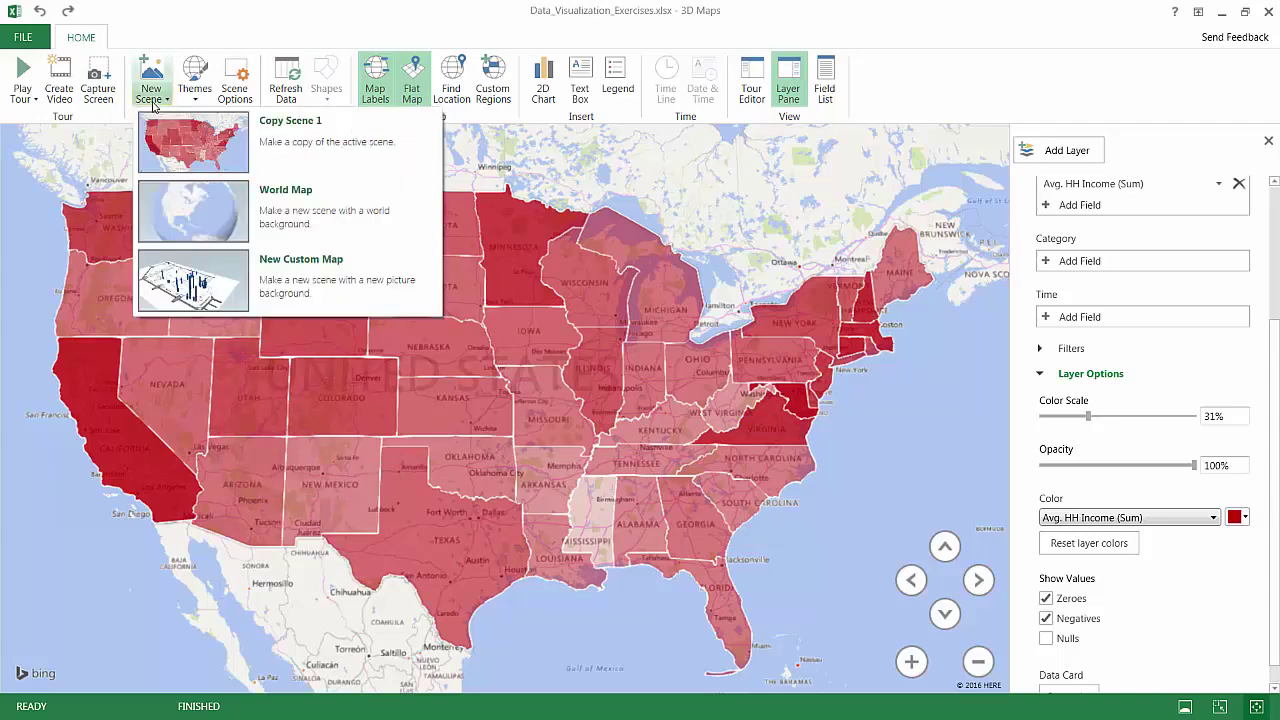
click(203, 362)
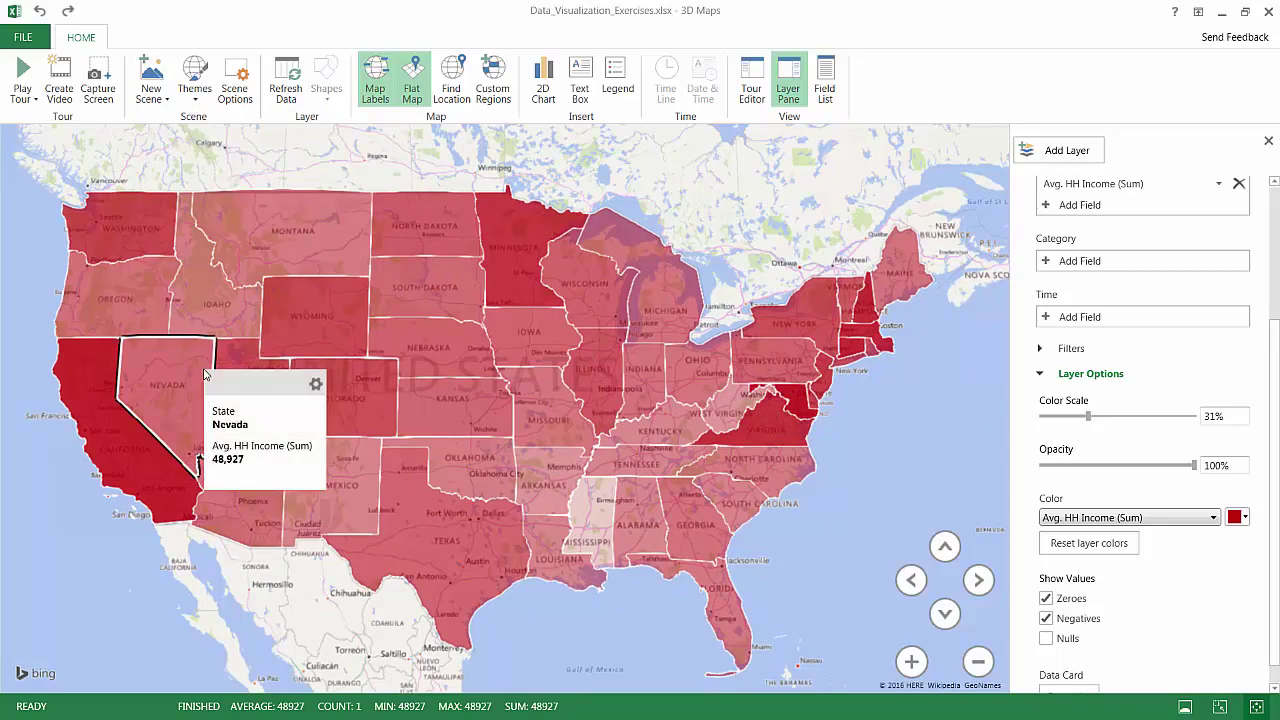